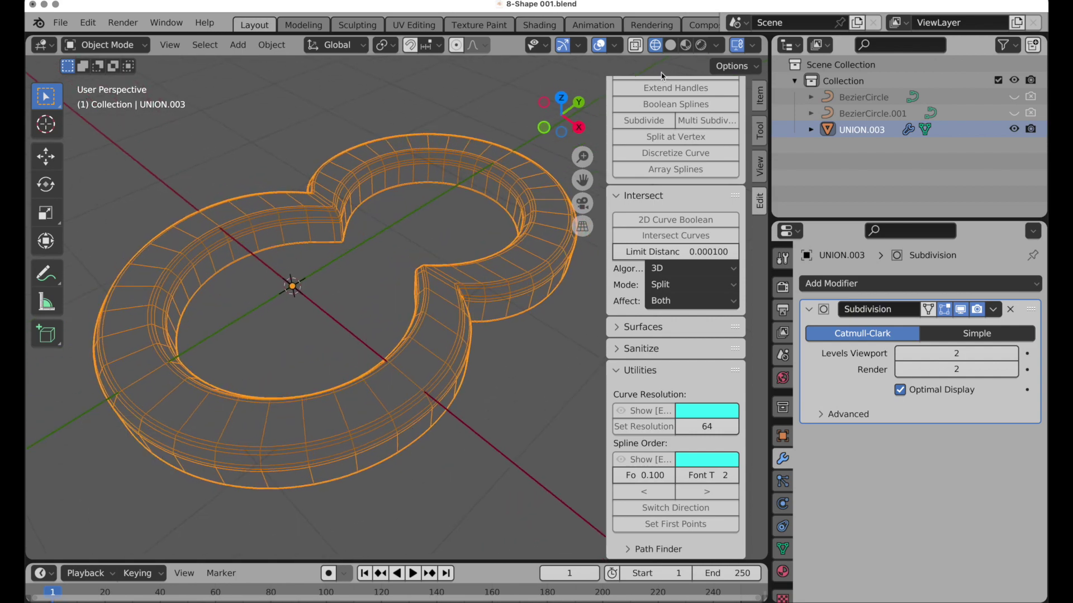
Switch the viewport to Solid shading to show the subdivided figure-8 ring.
left_click(670, 44)
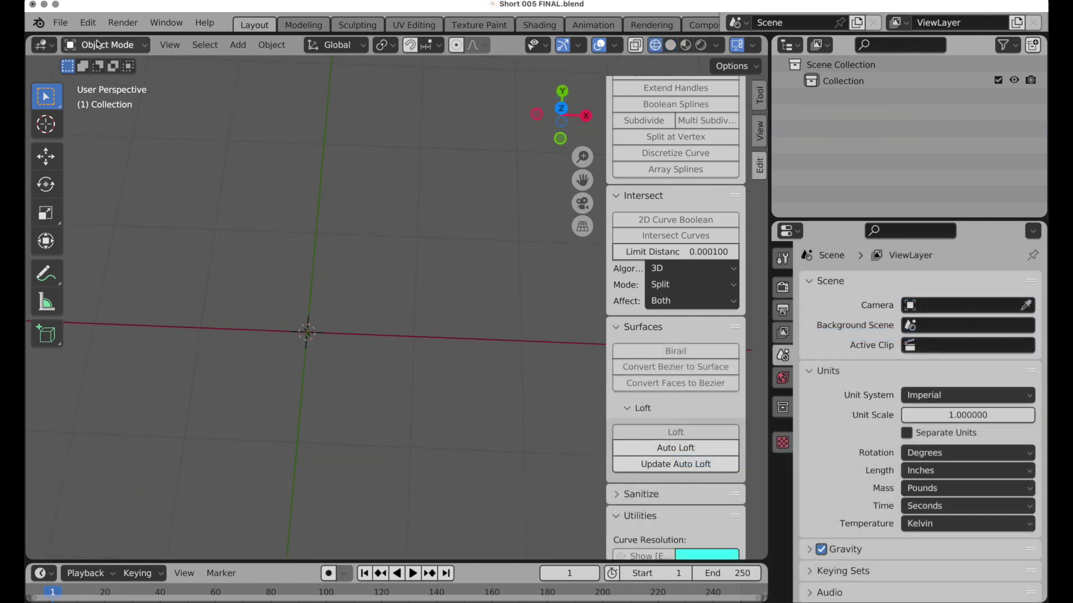
In Preferences, filter add-ons by 'curve' to confirm Curve Tools is enabled, then view Themes.
left_click(87, 23)
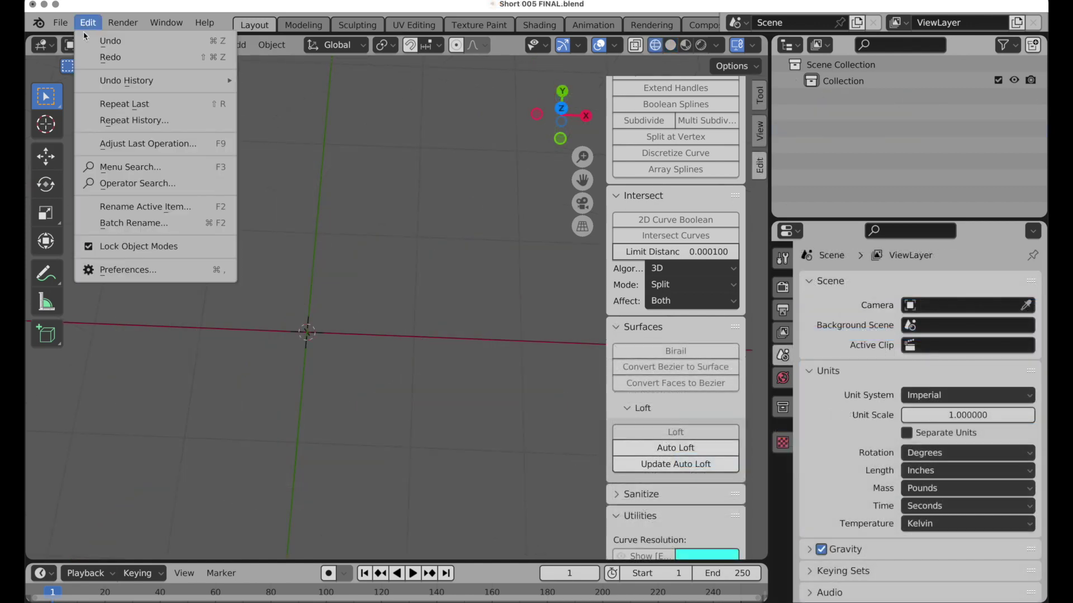
left_click(168, 269)
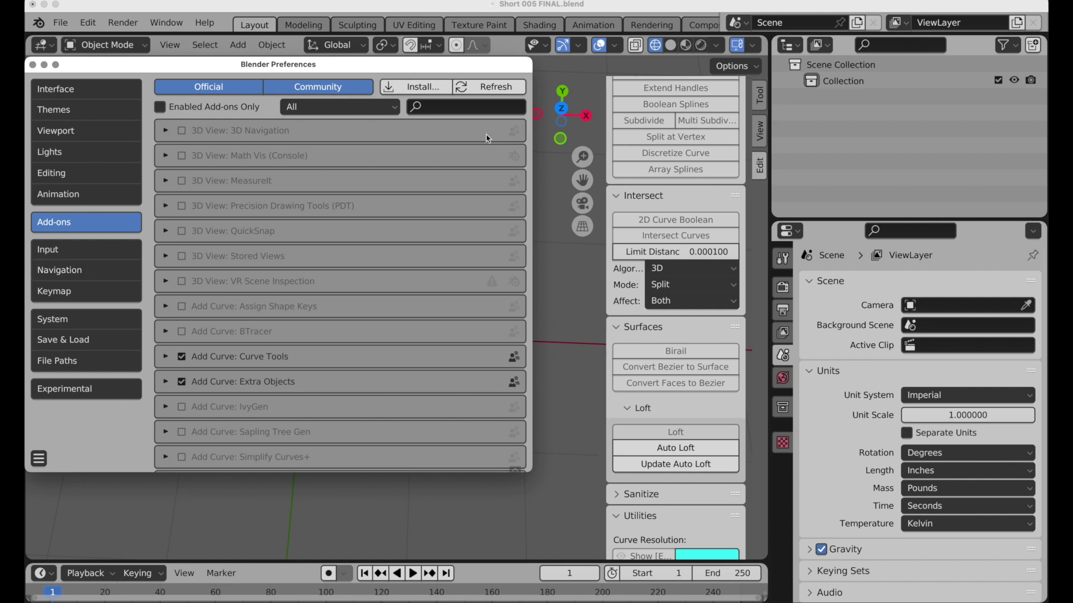
left_click(475, 107)
type("cur")
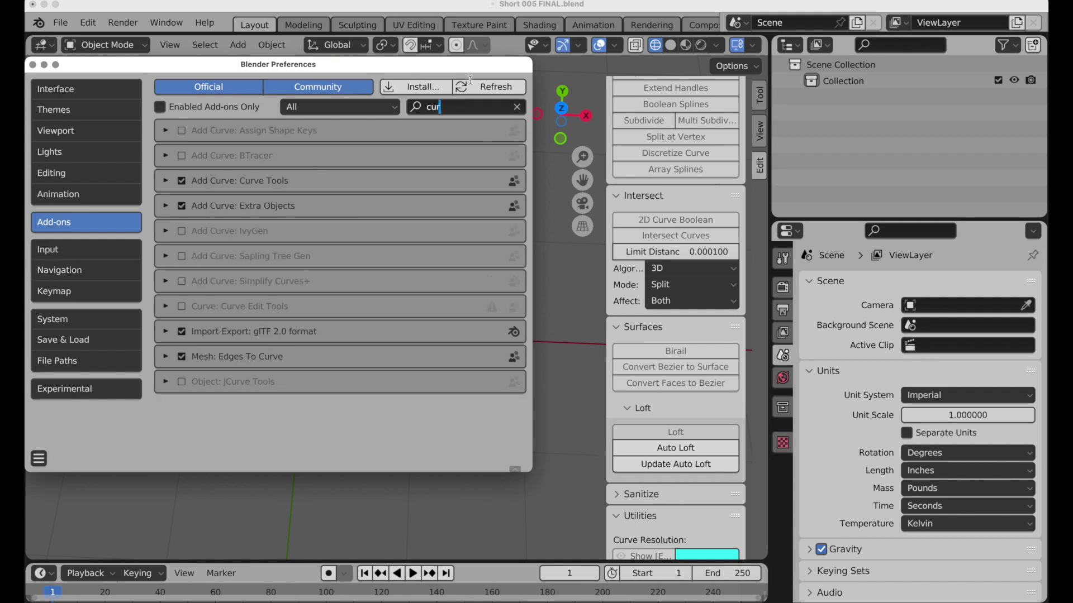
type("ve")
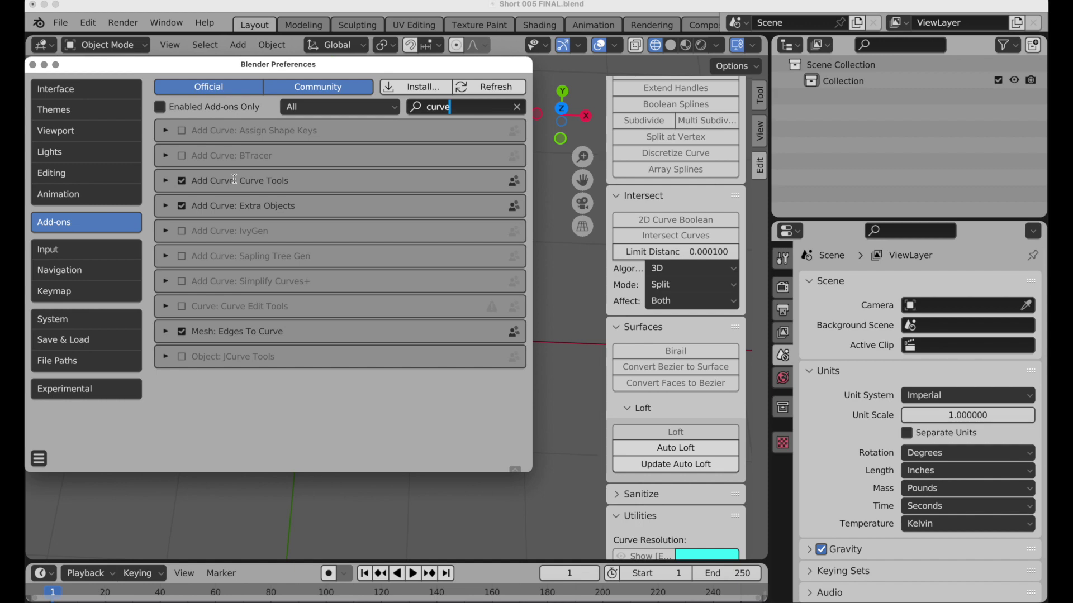
left_click(70, 110)
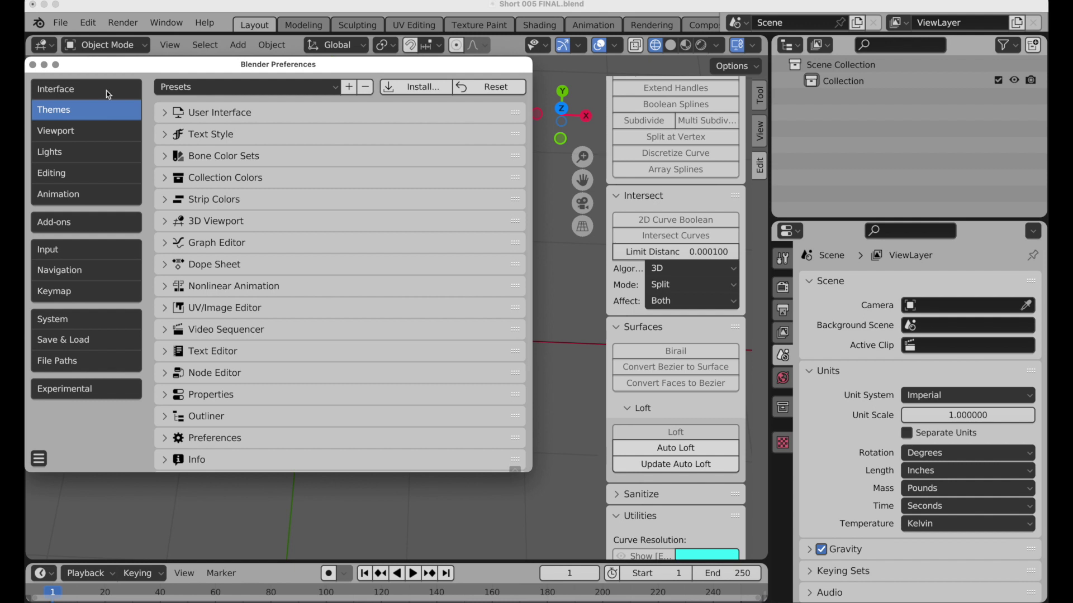
Close Preferences and switch the viewport to Top Orthographic view.
left_click(33, 64)
left_click(562, 110)
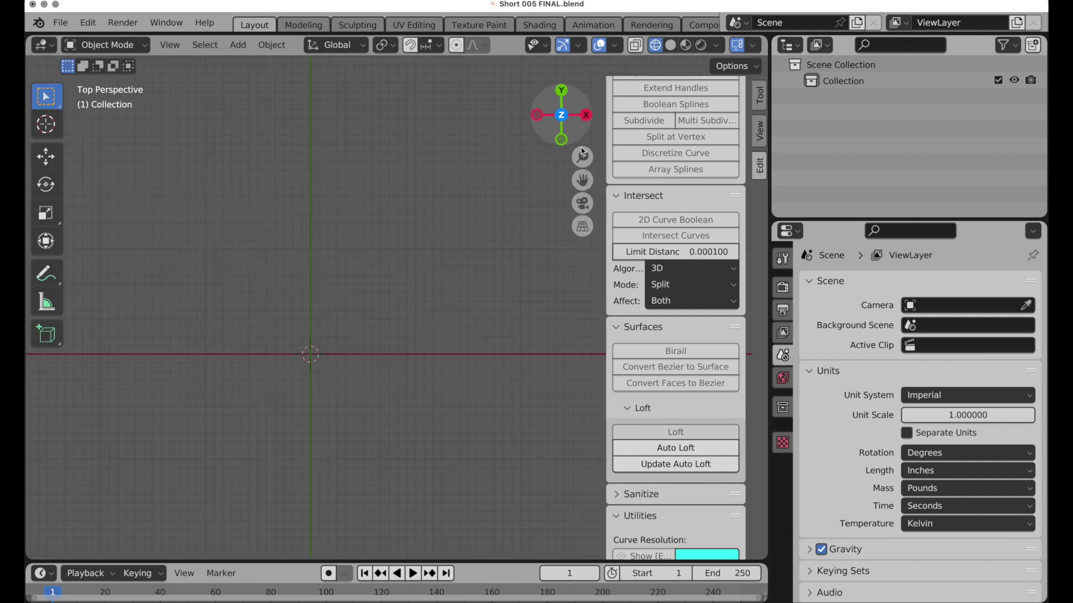
left_click(583, 226)
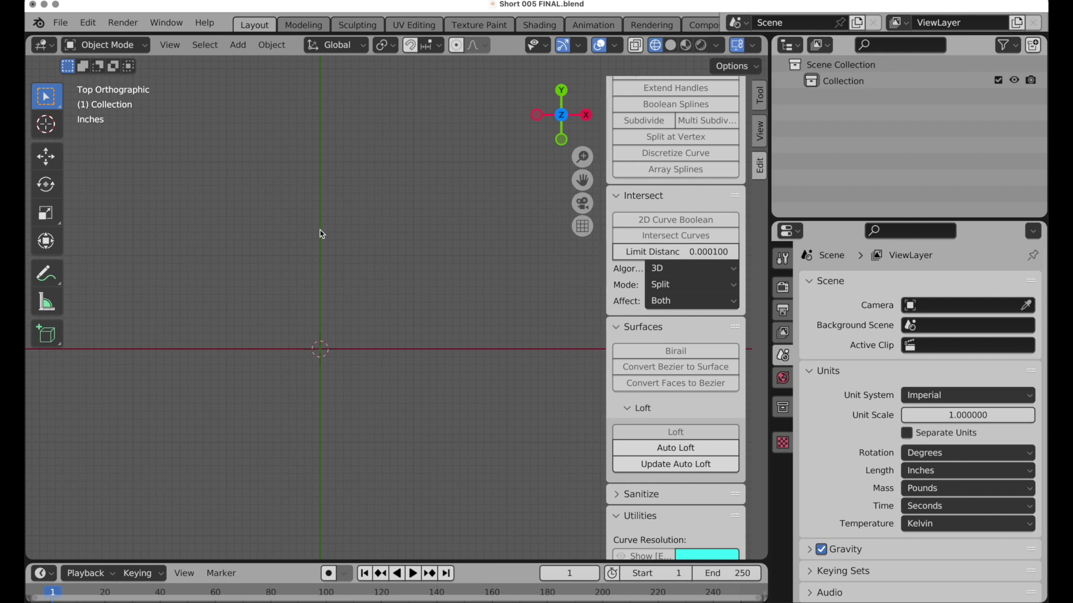
Add a Bezier circle, duplicate it up along Y, and scale the copy to about 0.876.
key("shift+a")
mouse_move(336, 236)
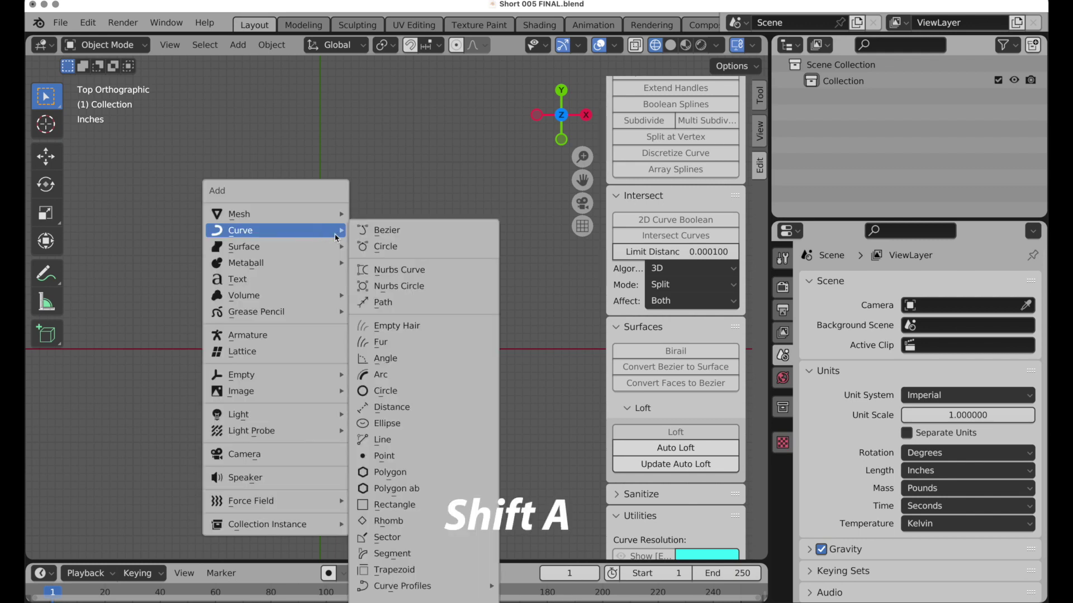
left_click(385, 250)
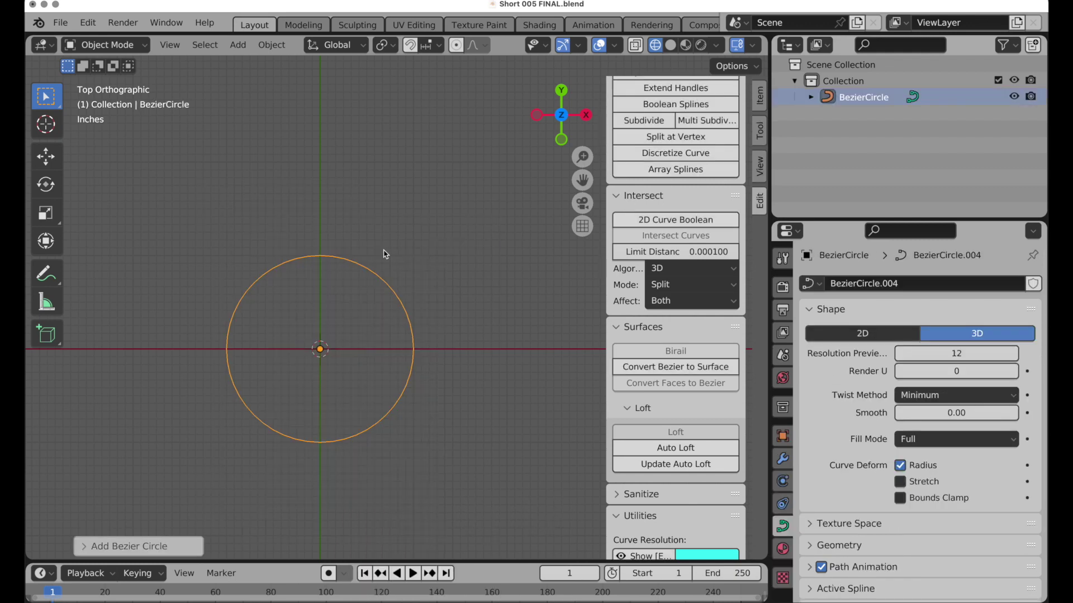
key("shift+d")
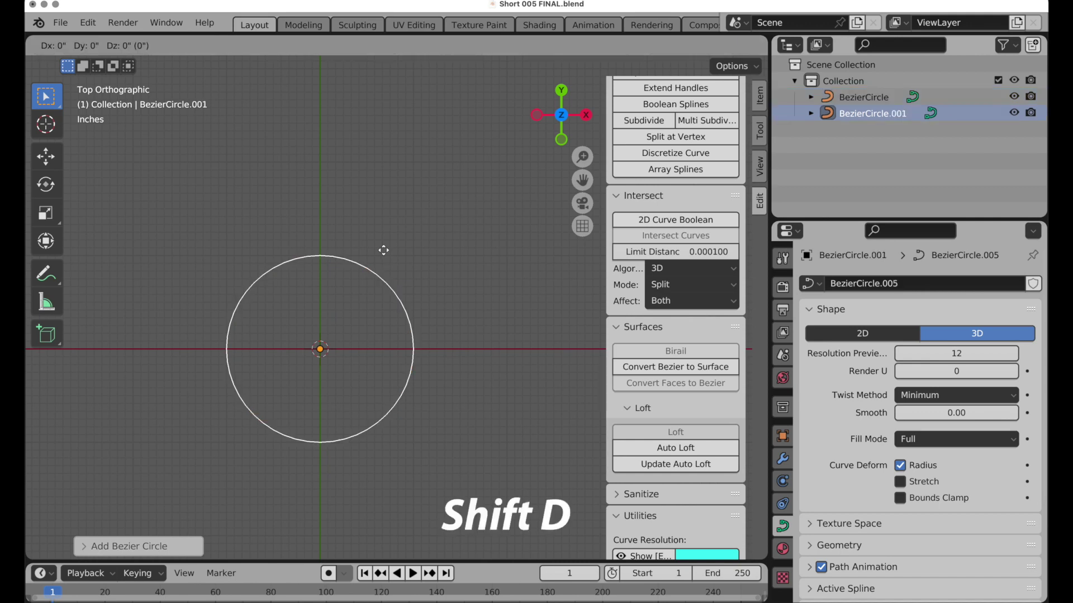
key("y")
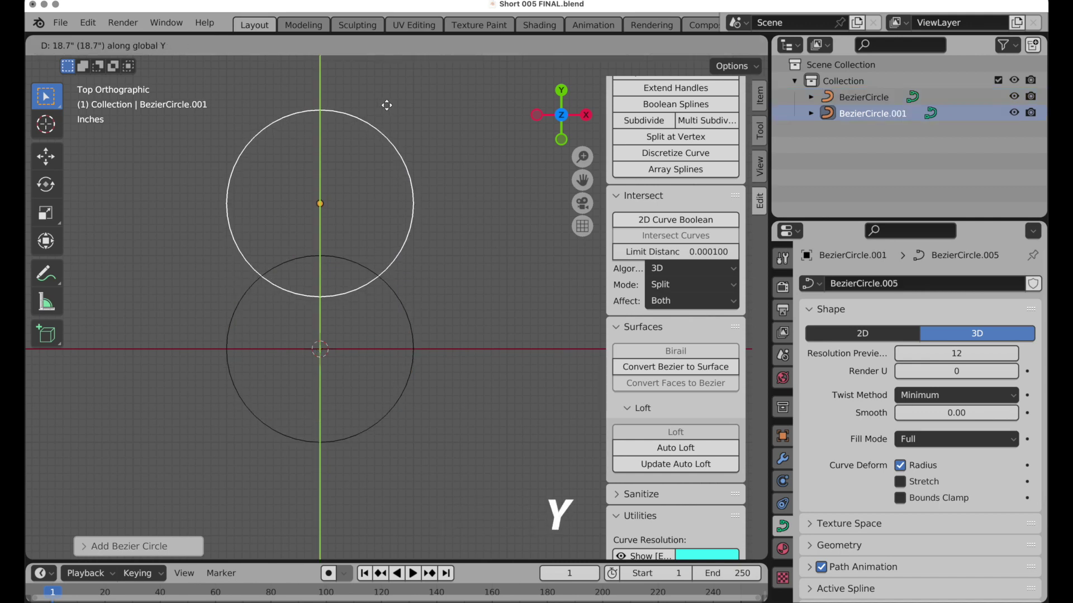
left_click(387, 105)
key("s")
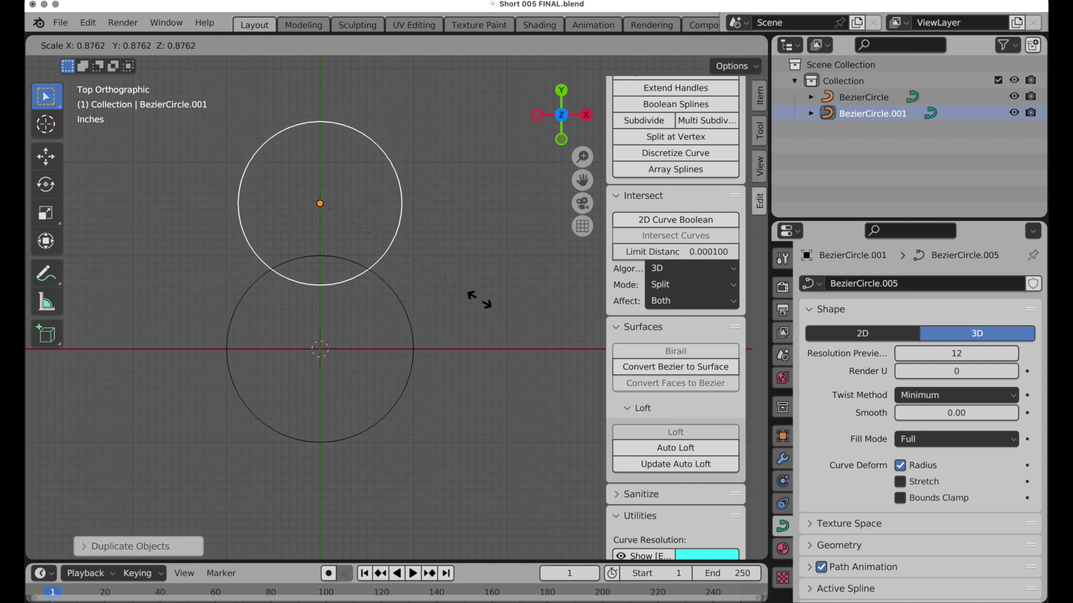
left_click(480, 300)
Select both circles, make them 2D with Fill Mode None, and merge them with 2D Curve Boolean union.
scroll(664, 193, "up", 4)
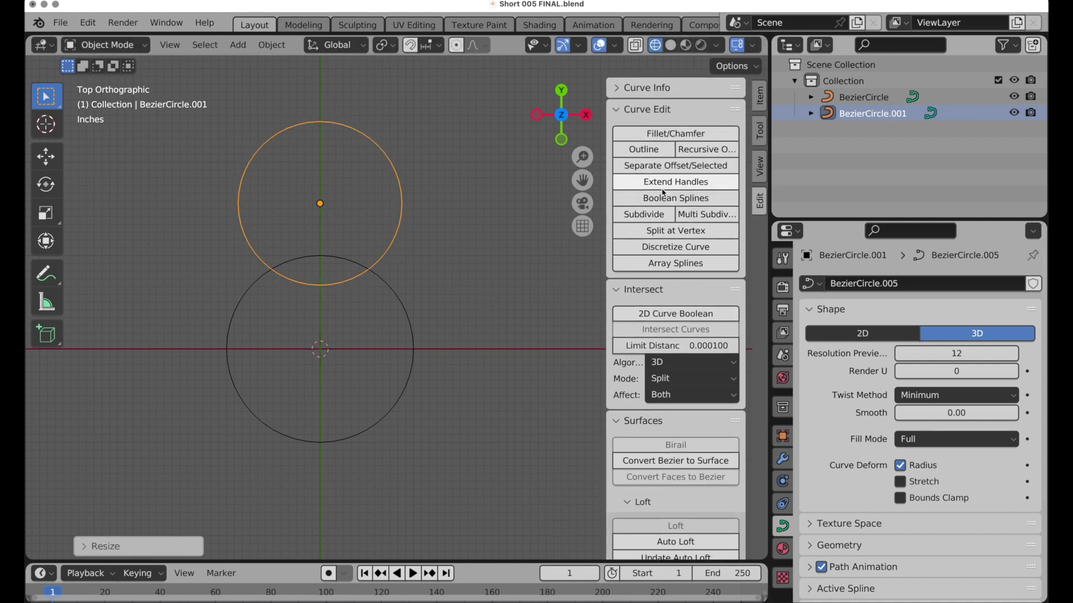
left_click(406, 315, "shift")
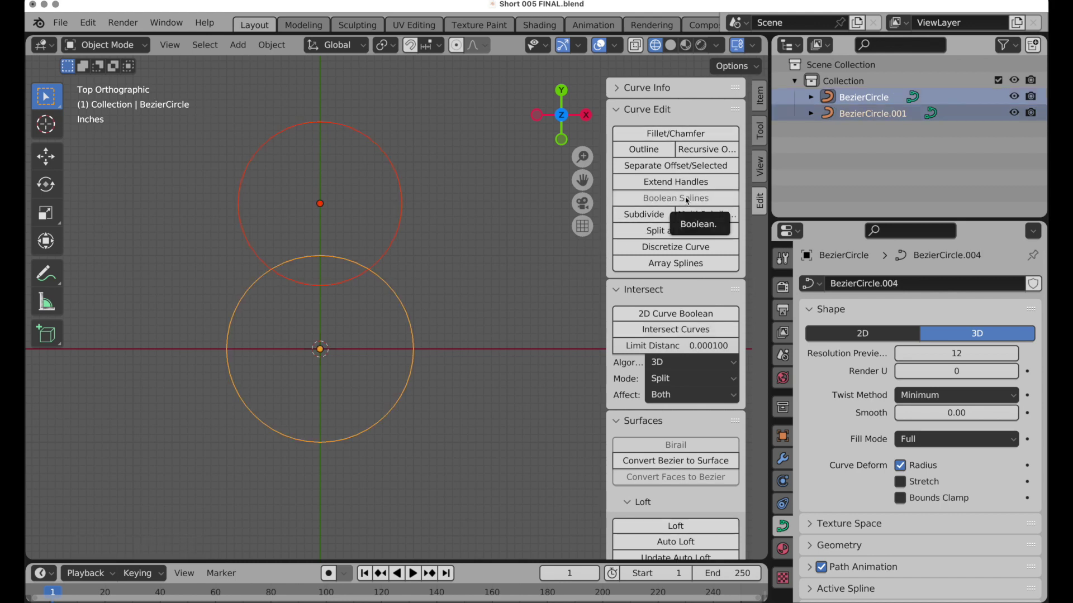
left_click(617, 291)
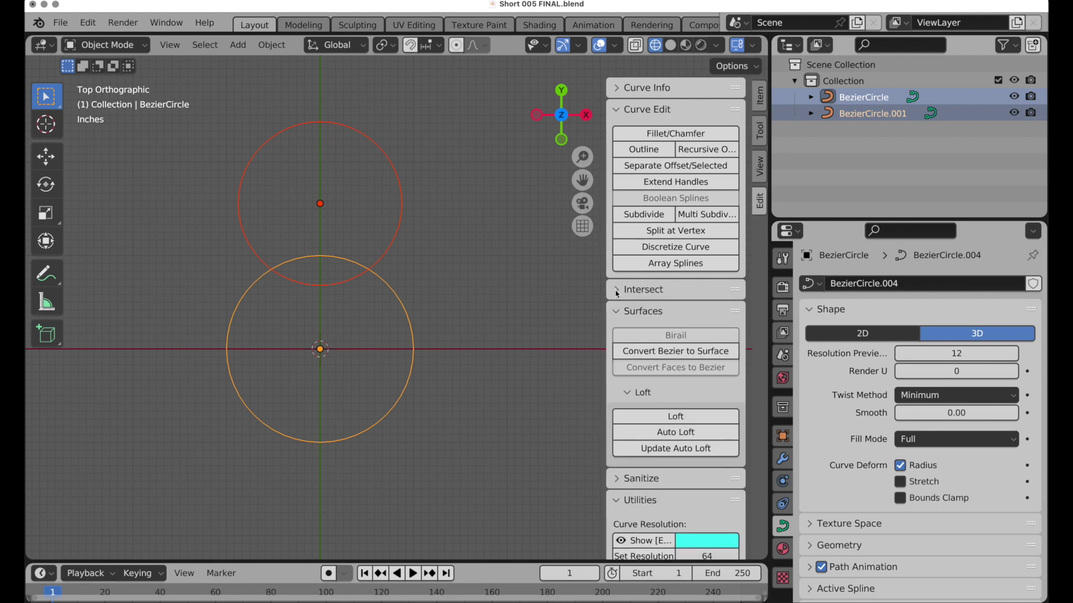
left_click(617, 290)
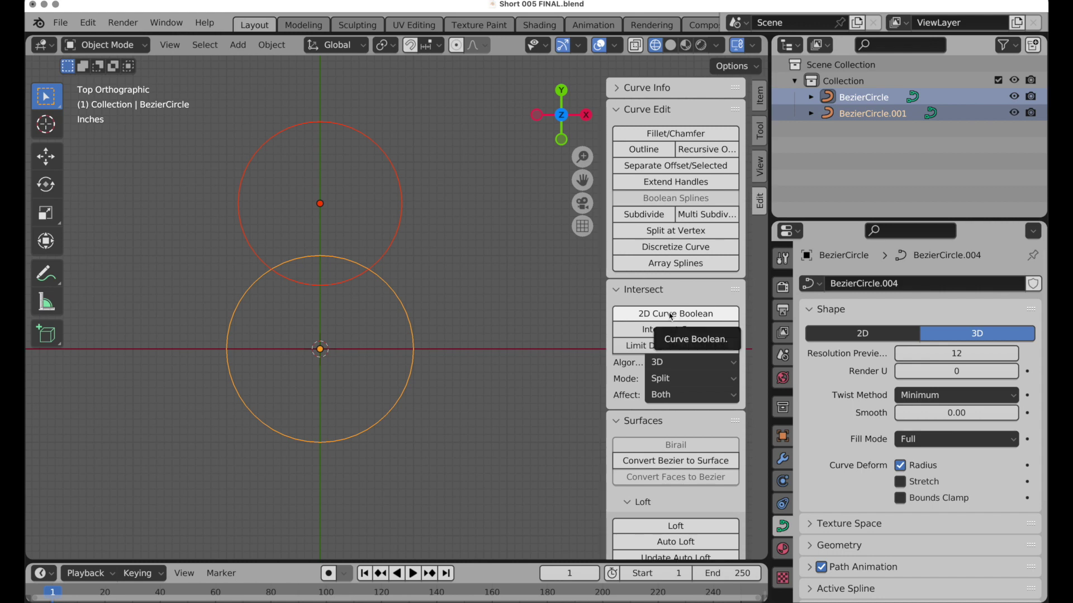
left_click(846, 334)
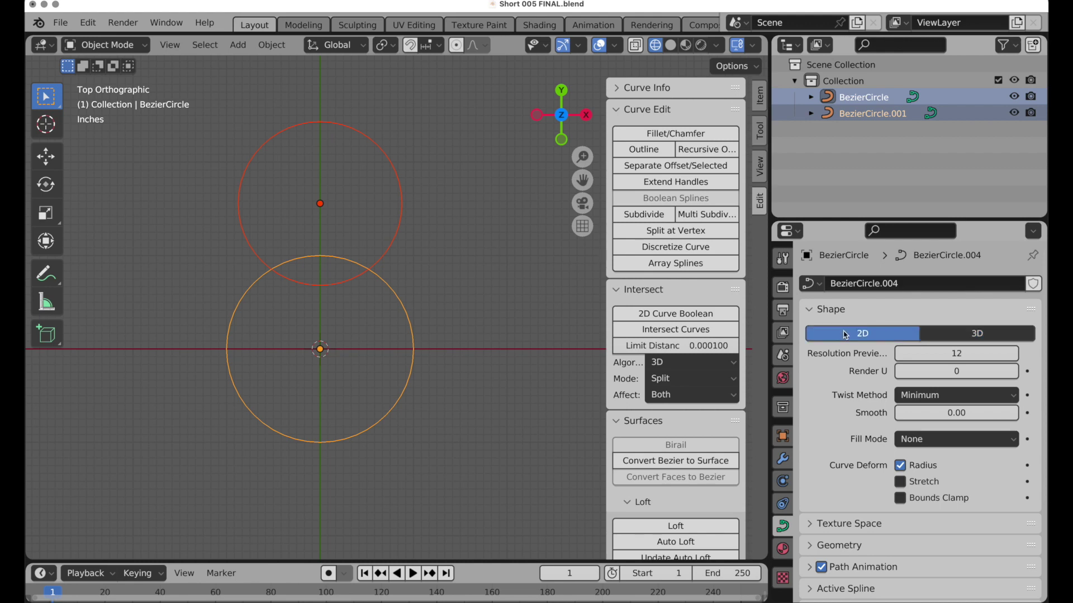
left_click(648, 314)
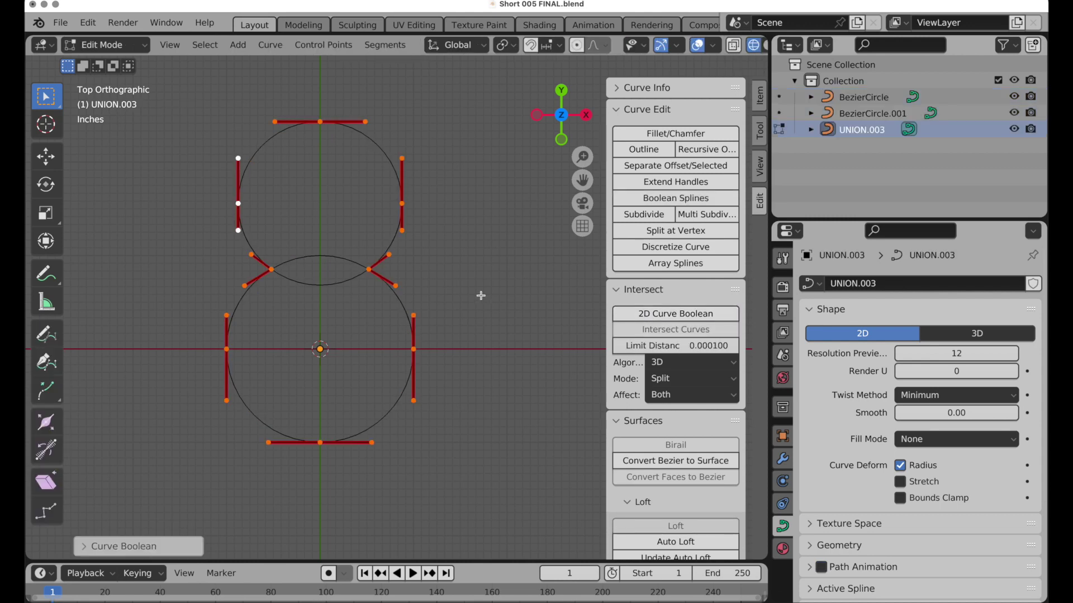
Hide both original BezierCircles in the Outliner and select UNION.003.
key("Tab")
left_click(339, 285)
left_click(347, 268, "shift")
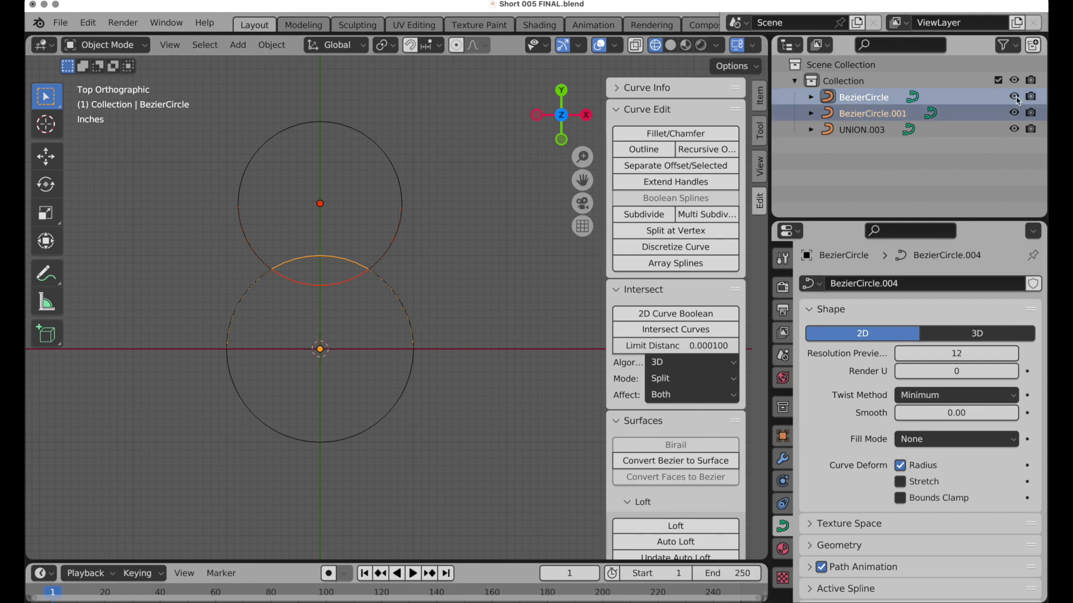
left_click_drag(1014, 96, 1031, 113)
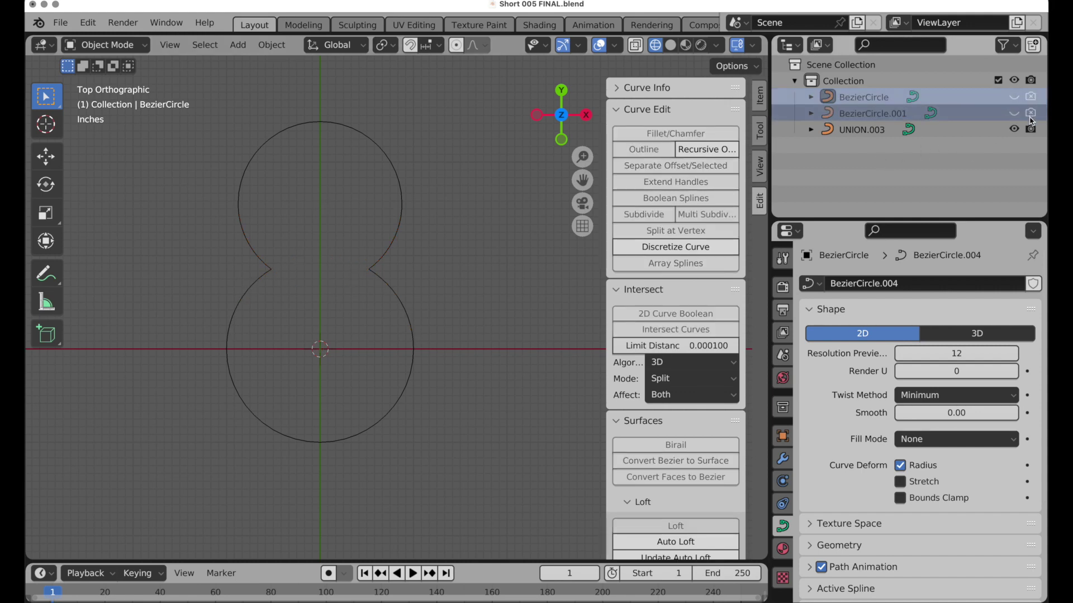
left_click(405, 311)
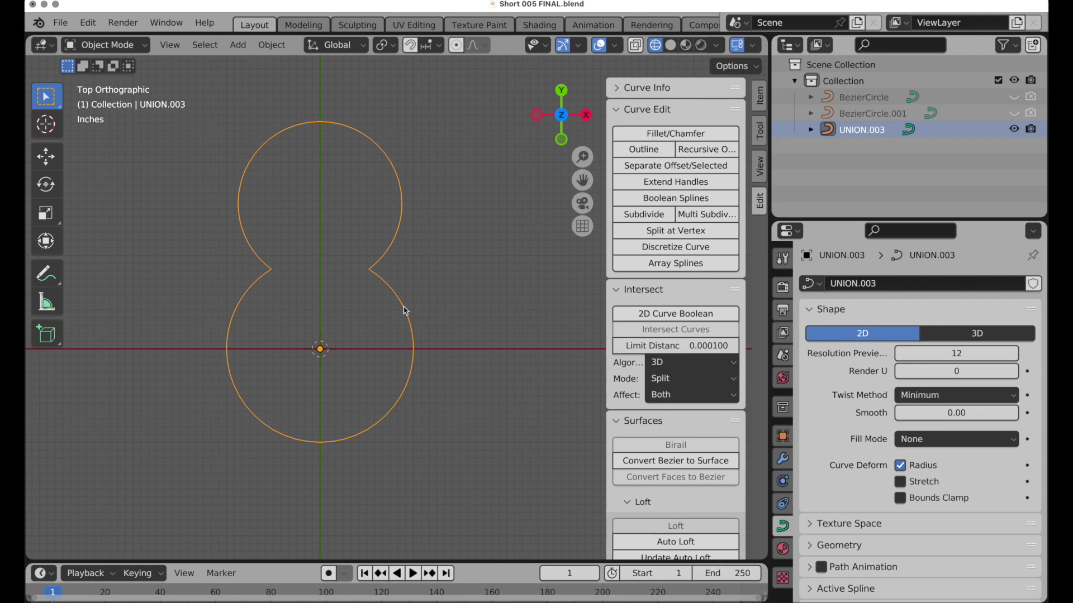
Box-select UNION.003's control points in Edit Mode and Subdivide the curve.
key("Tab")
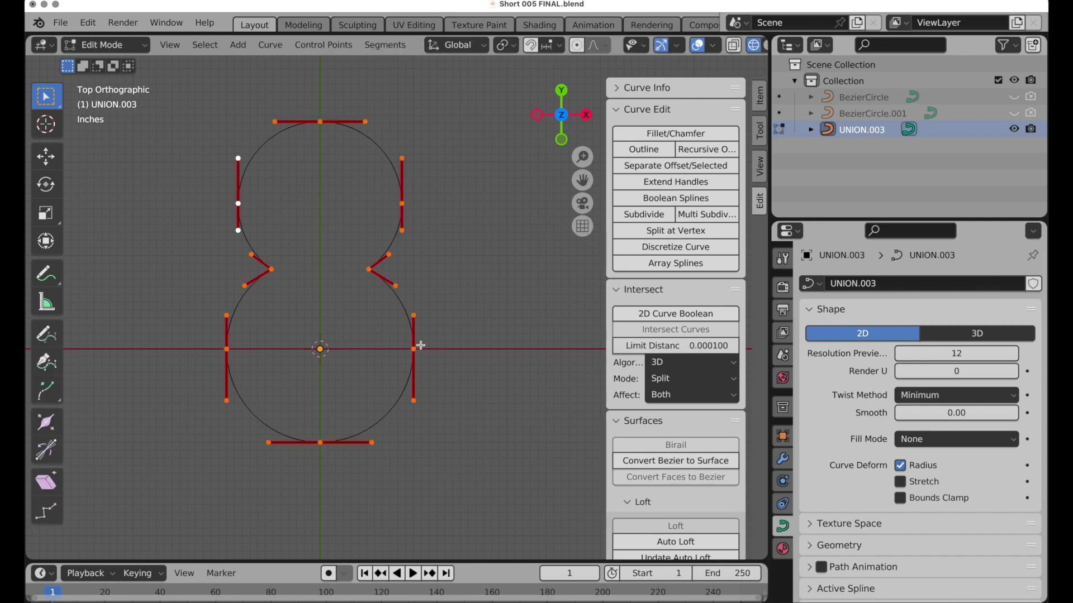
left_click_drag(438, 335, 133, 560)
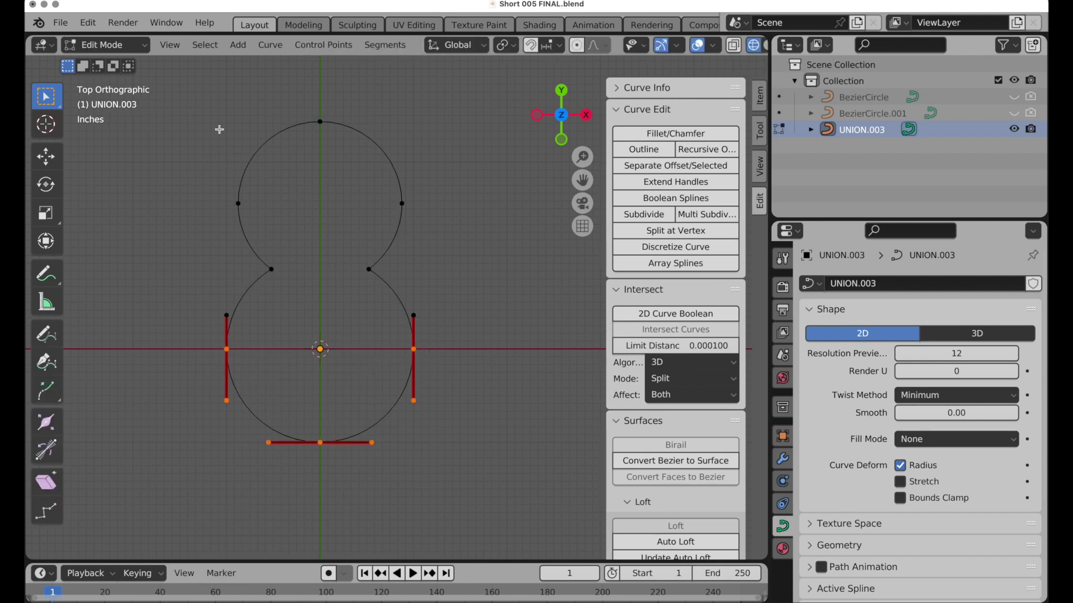
left_click_drag(208, 101, 453, 227, "shift")
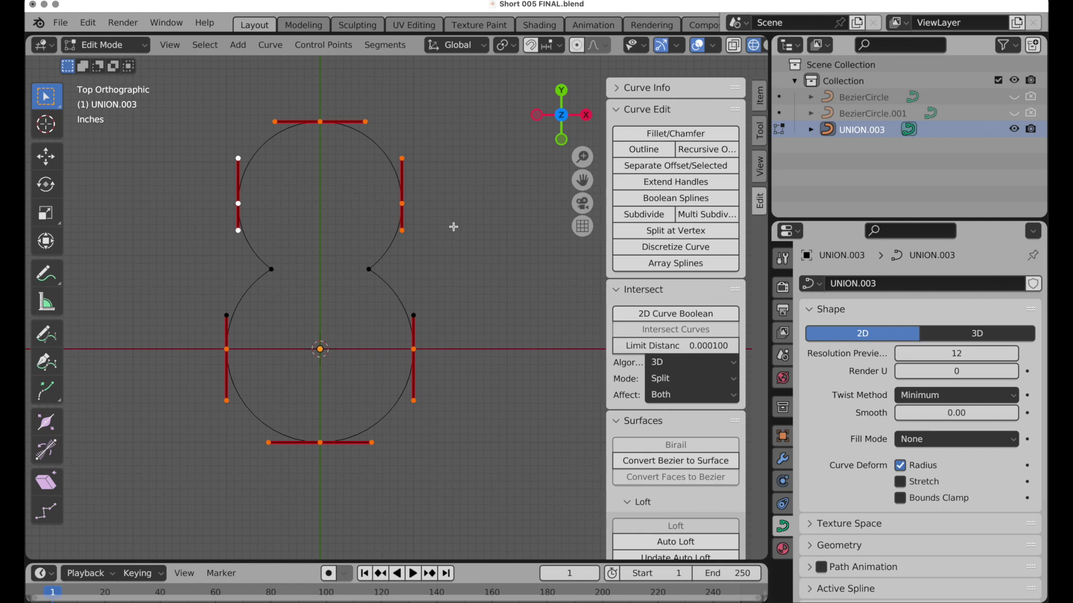
right_click(453, 227)
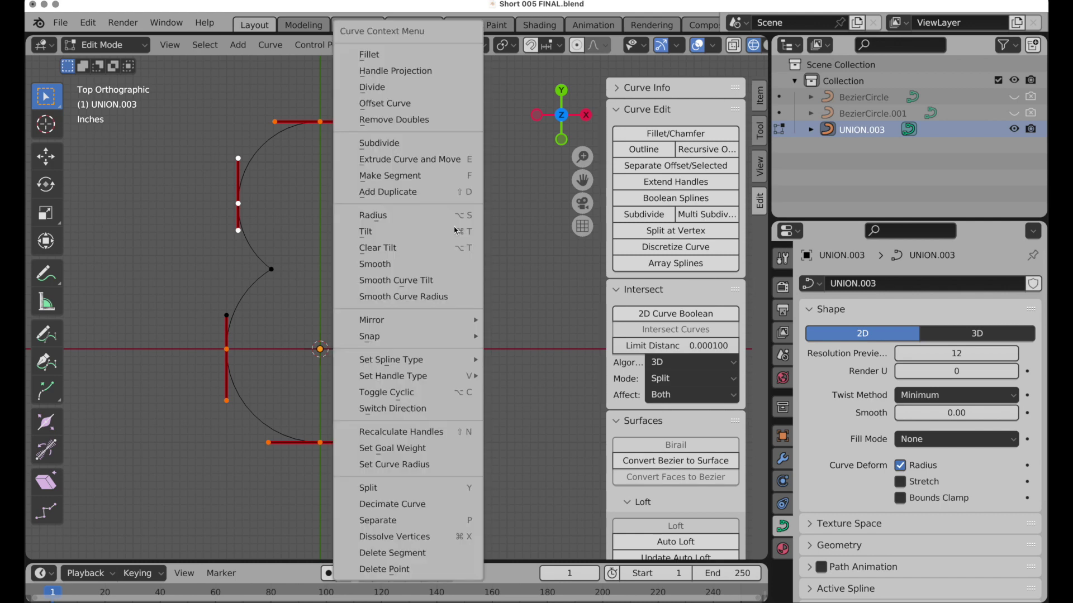
left_click(417, 143)
key("ctrl+z")
key("ctrl+z")
key("ctrl+z")
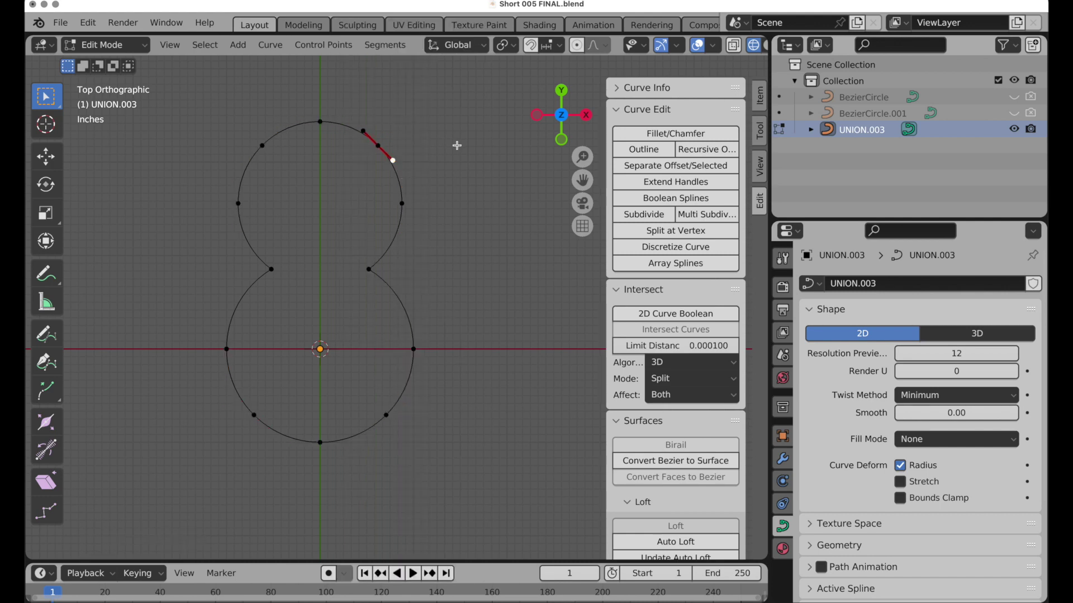
left_click_drag(189, 94, 459, 509)
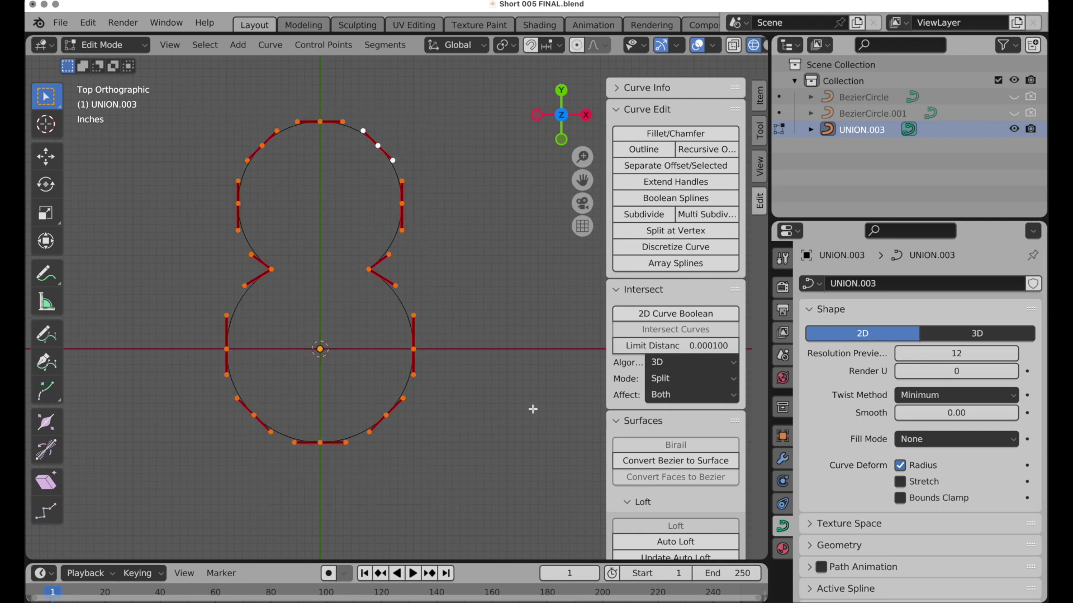
Add an offset Outline to the figure-8 curve with an amount of 0.10.
left_click(667, 151)
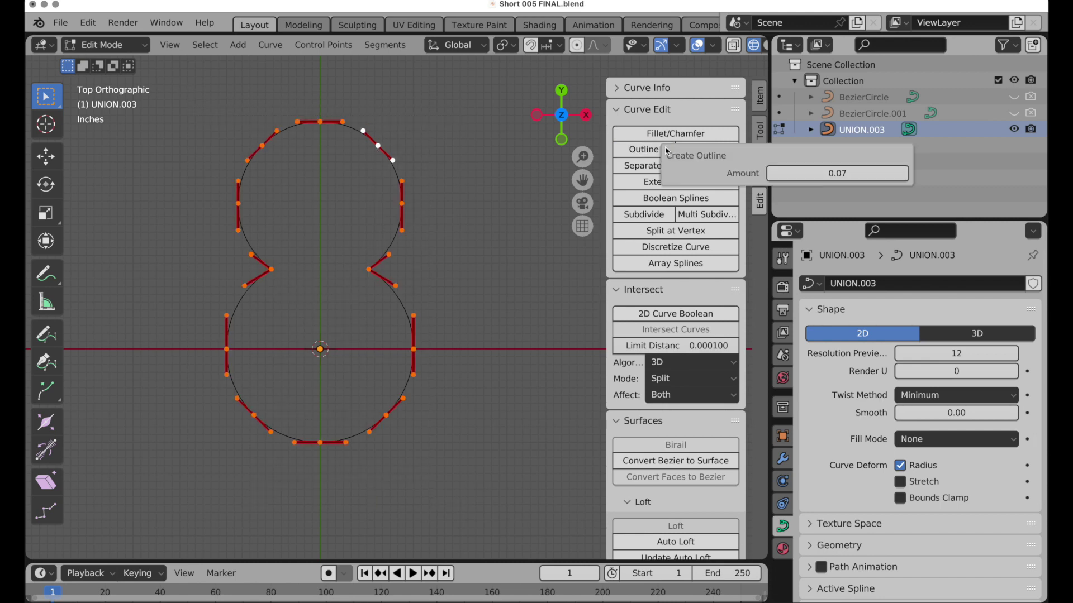
left_click(773, 174)
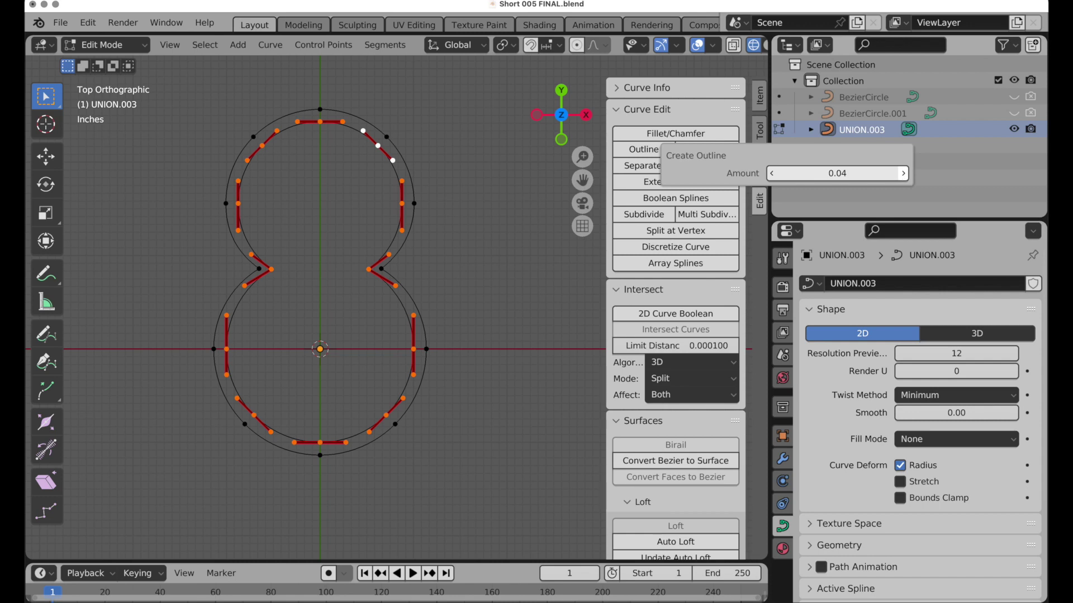
left_click(903, 174)
left_click(903, 174)
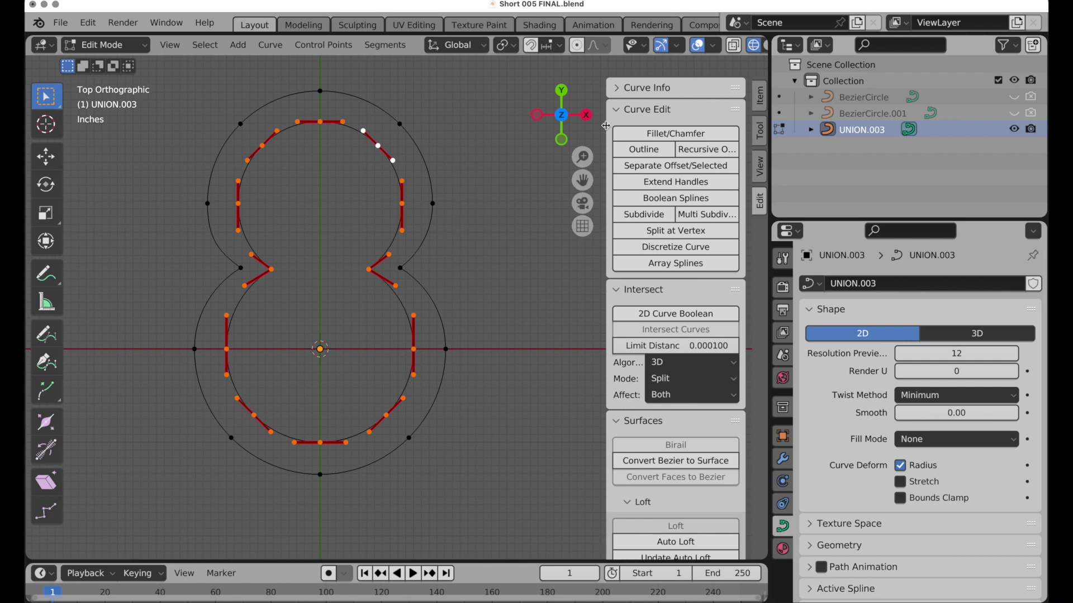
scroll(708, 57, "down", 4)
scroll(708, 57, "down", 1)
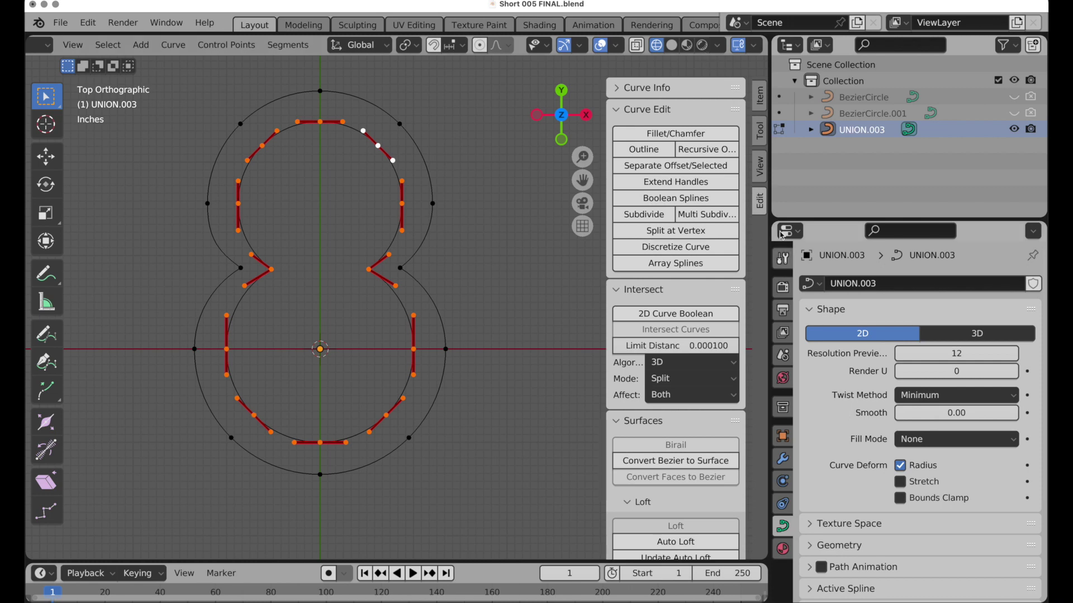
left_click(913, 442)
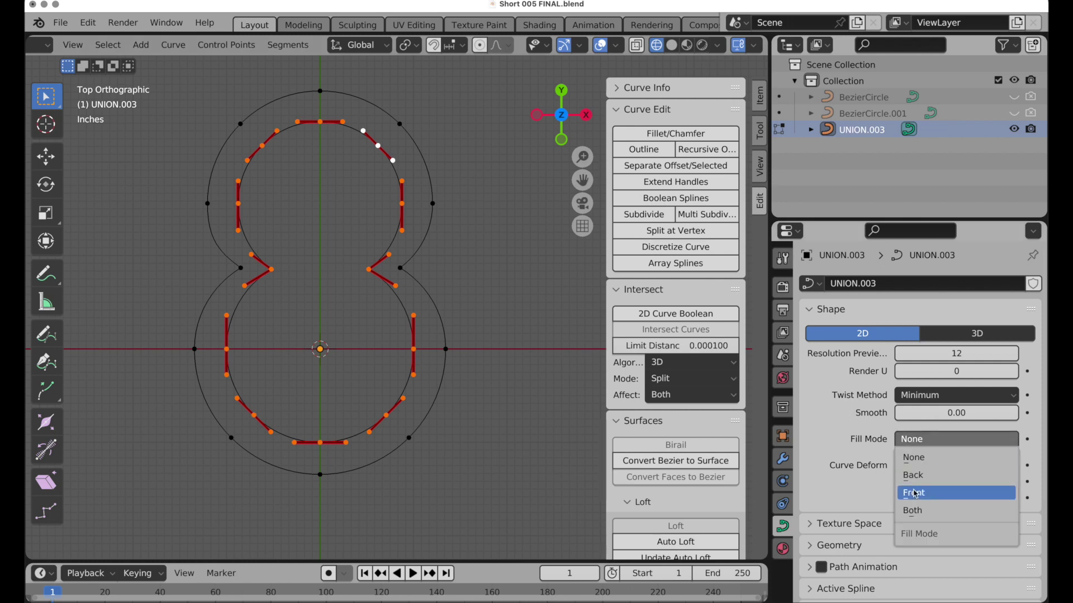
left_click(913, 490)
left_click(670, 49)
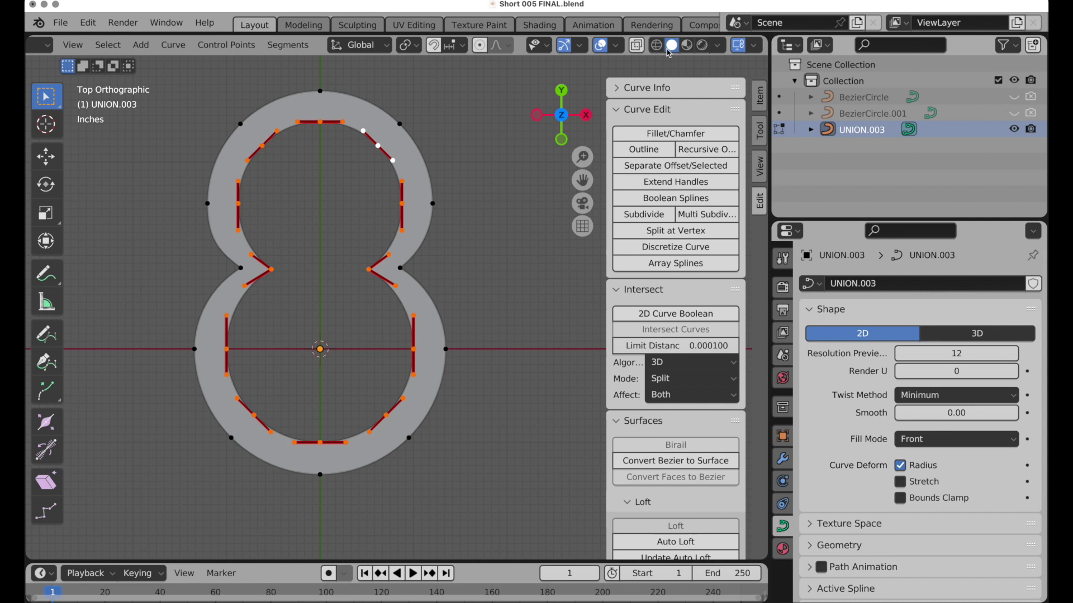
left_click(657, 45)
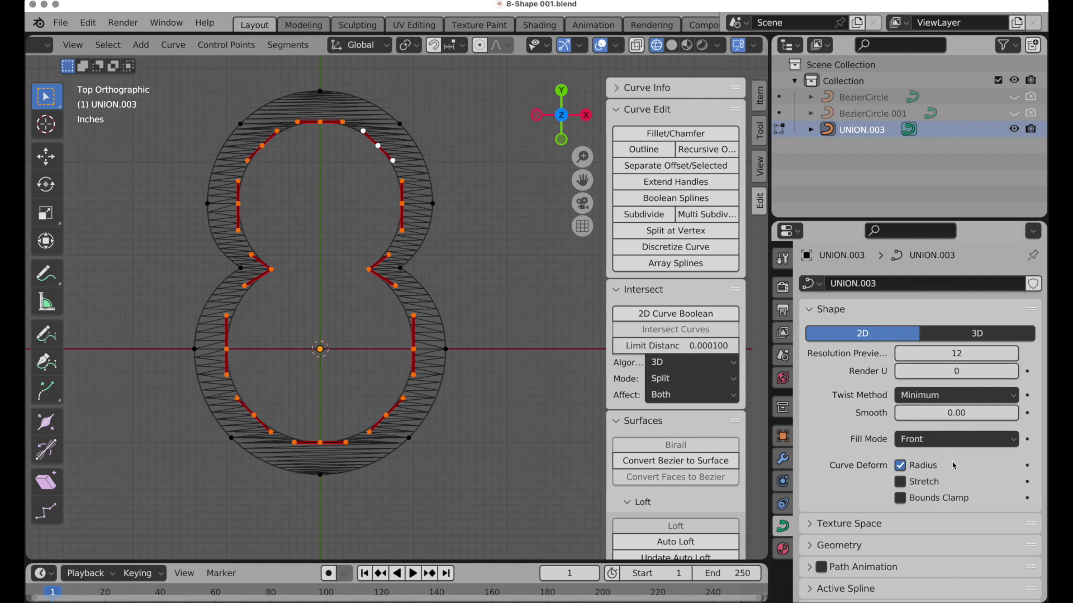
left_click(953, 442)
left_click(945, 456)
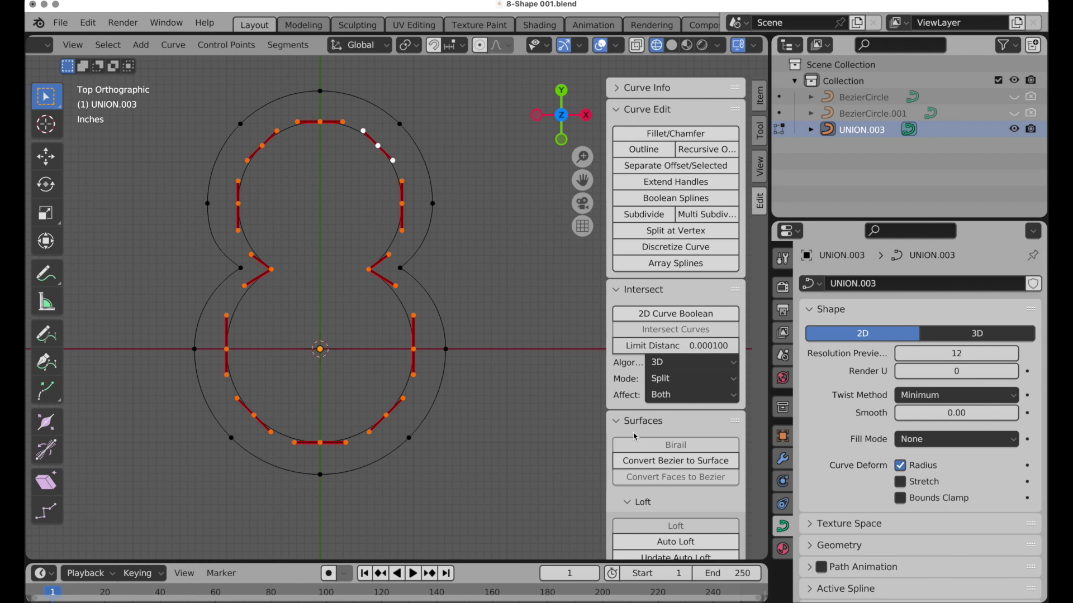
Turn on Show resolution and set the curve's Resolution Preview U to 4.
left_click(622, 421)
scroll(619, 428, "down", 4)
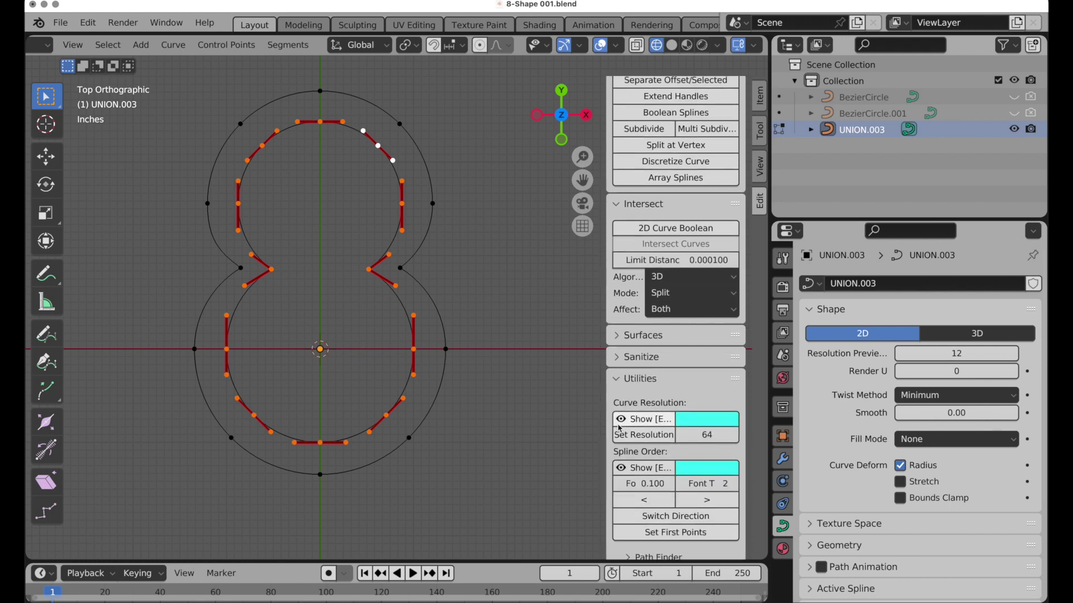
scroll(619, 428, "down", 1)
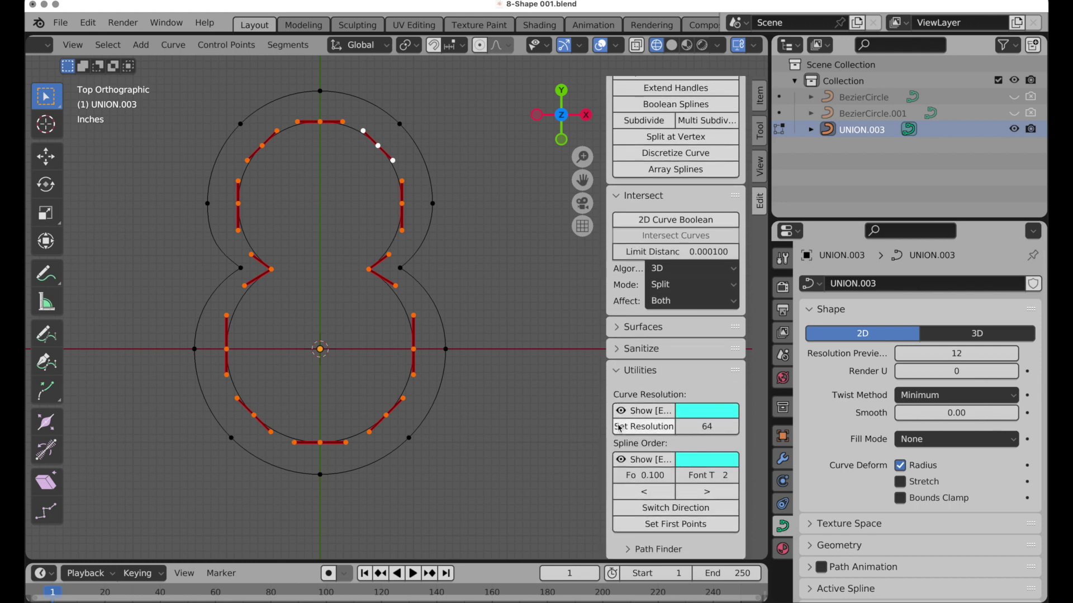
left_click(646, 414)
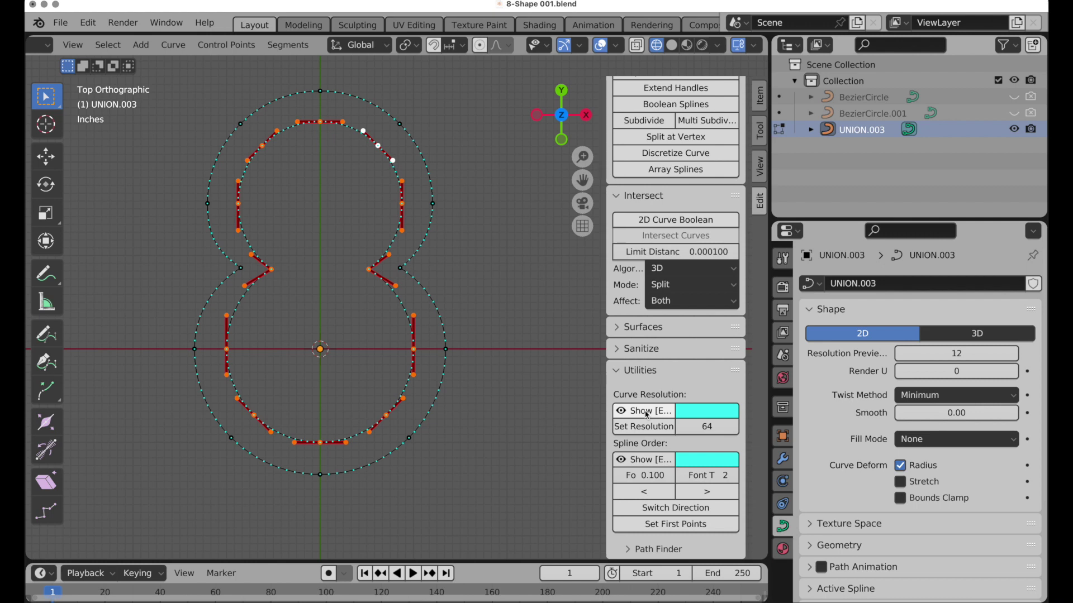
left_click(945, 353)
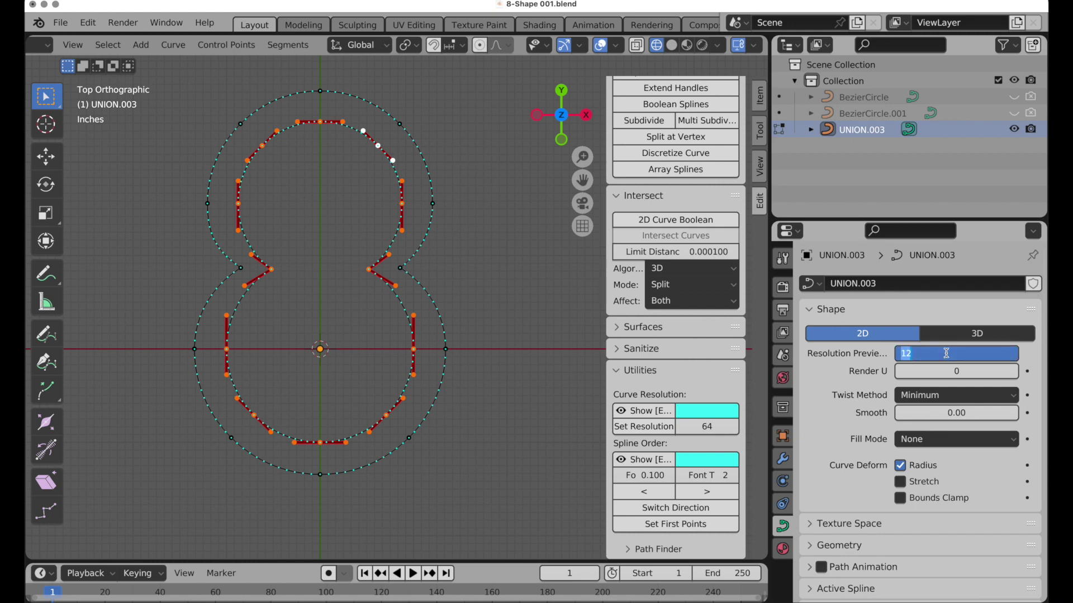
type("4")
key("Return")
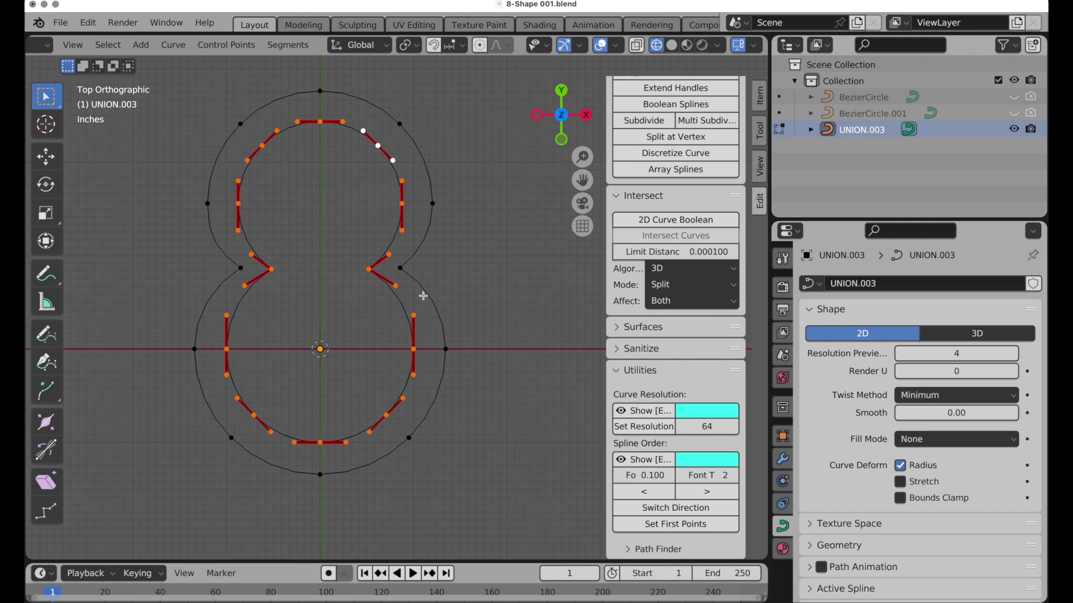
key("Tab")
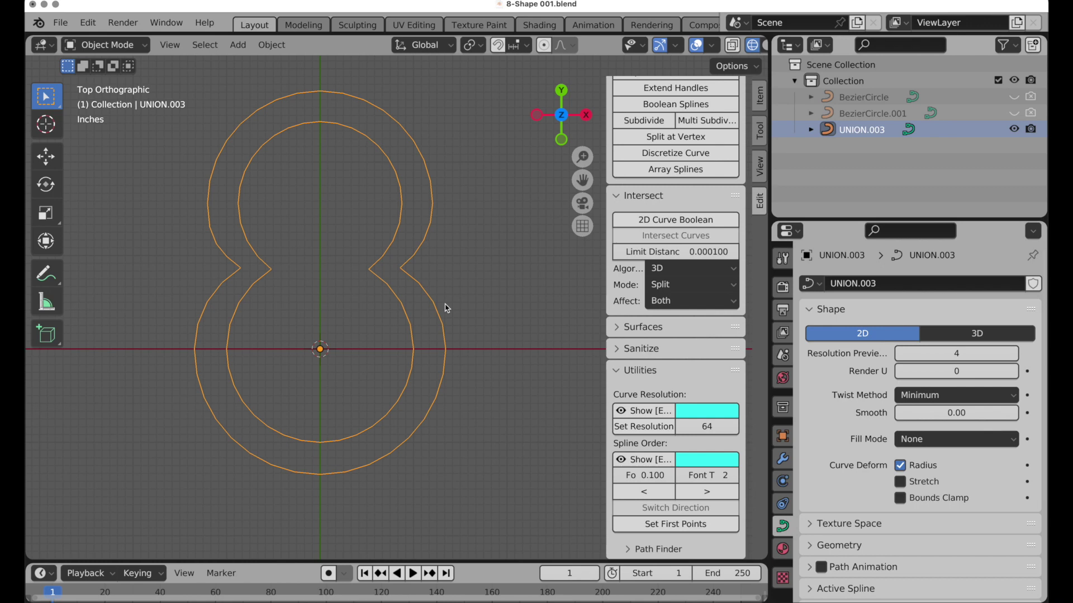
Convert UNION.003 to a mesh and pick edges on its outer outline in Edit Mode.
right_click(447, 308)
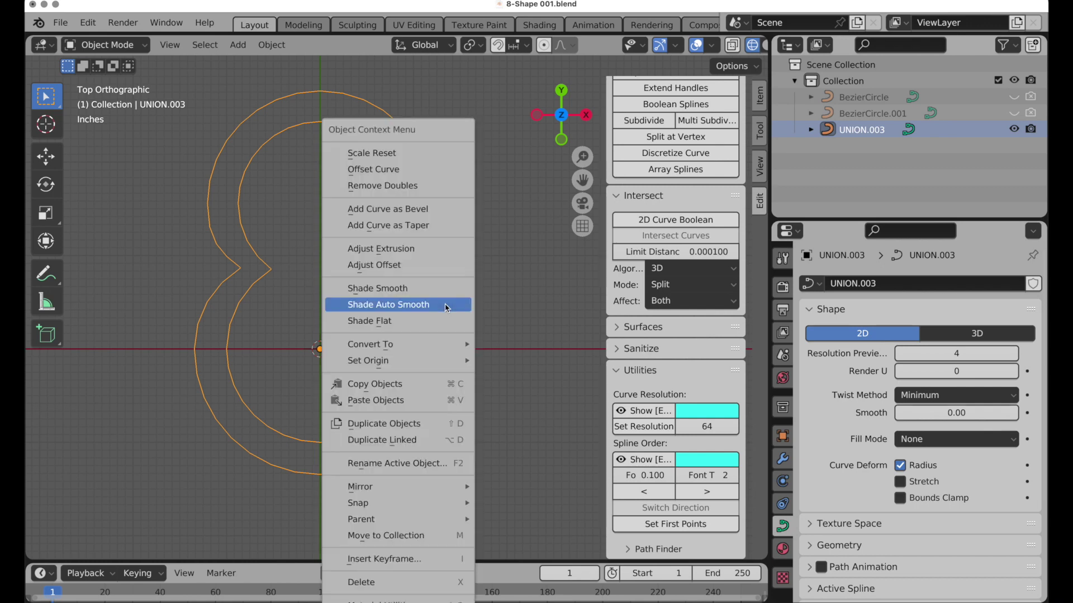
mouse_move(444, 345)
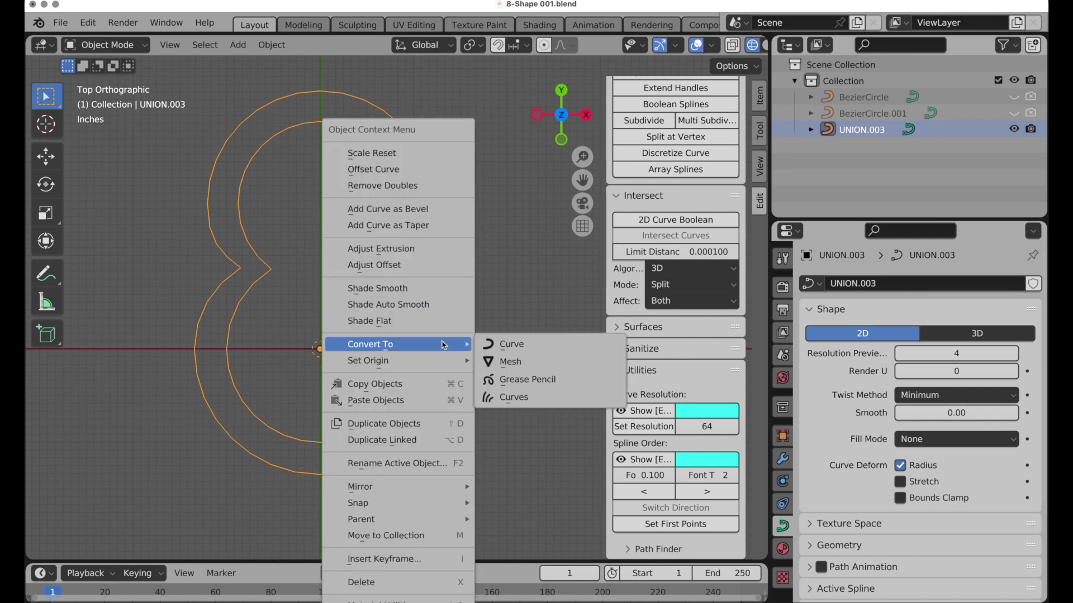
left_click(505, 364)
key("Tab")
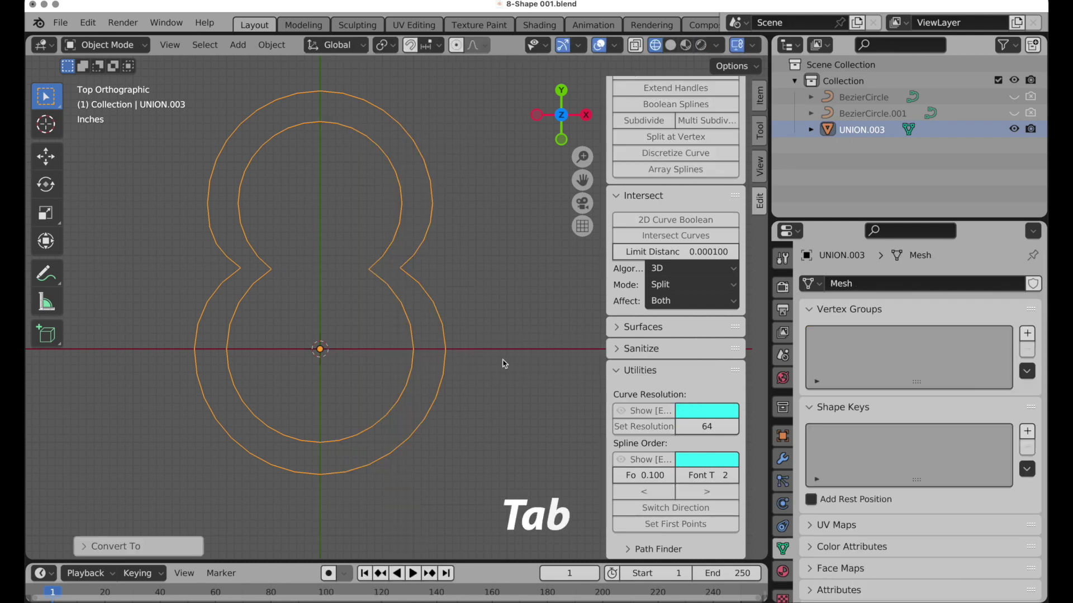
left_click(419, 289)
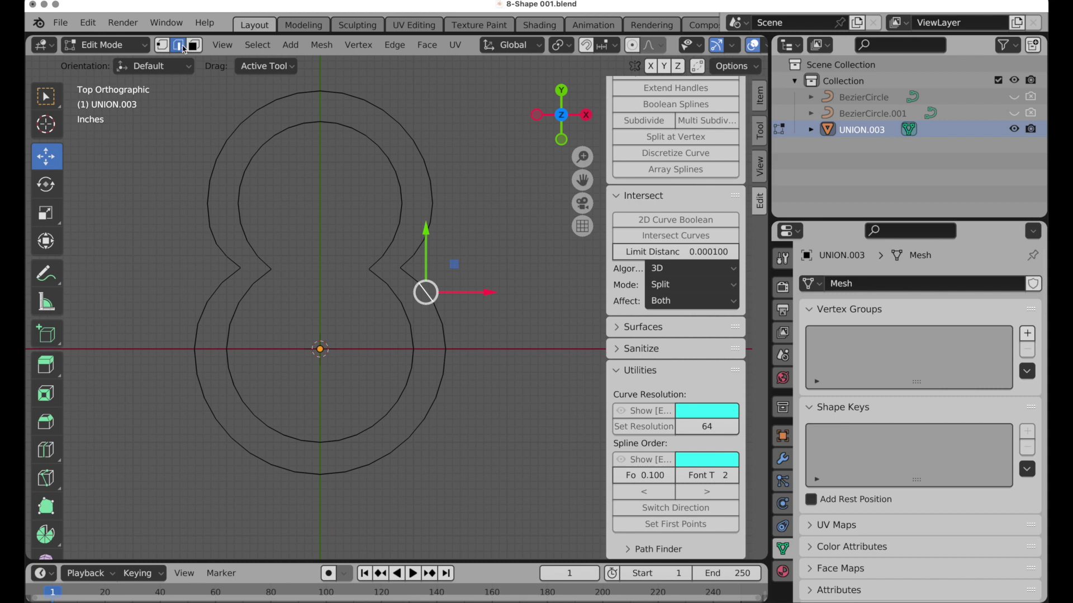
left_click(438, 311)
left_click(444, 342)
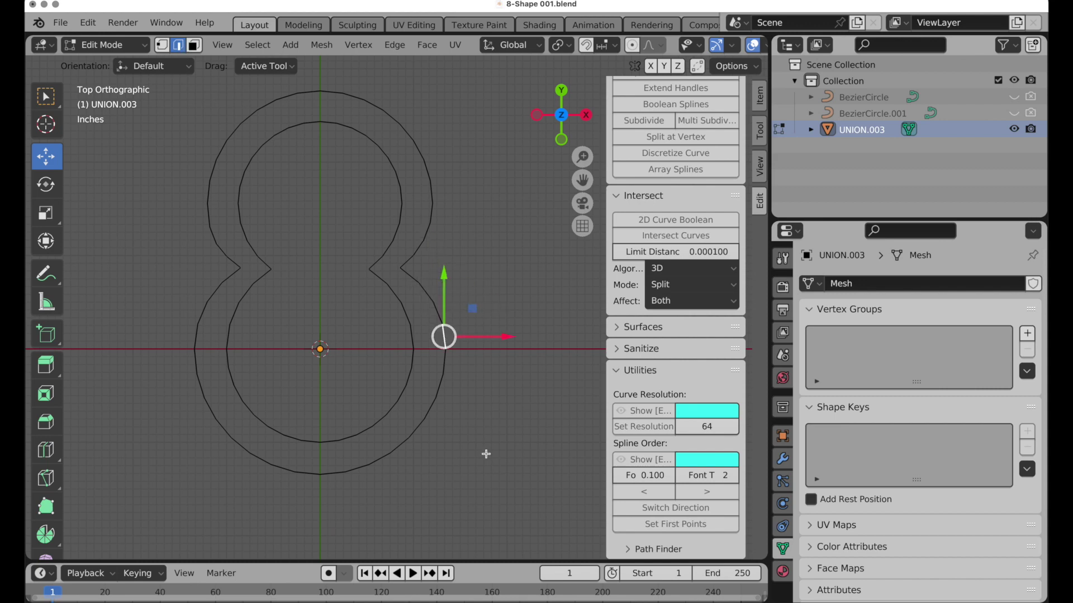
Bridge Edge Loops between the outer and inner outlines, then select both boundary loops.
key("a")
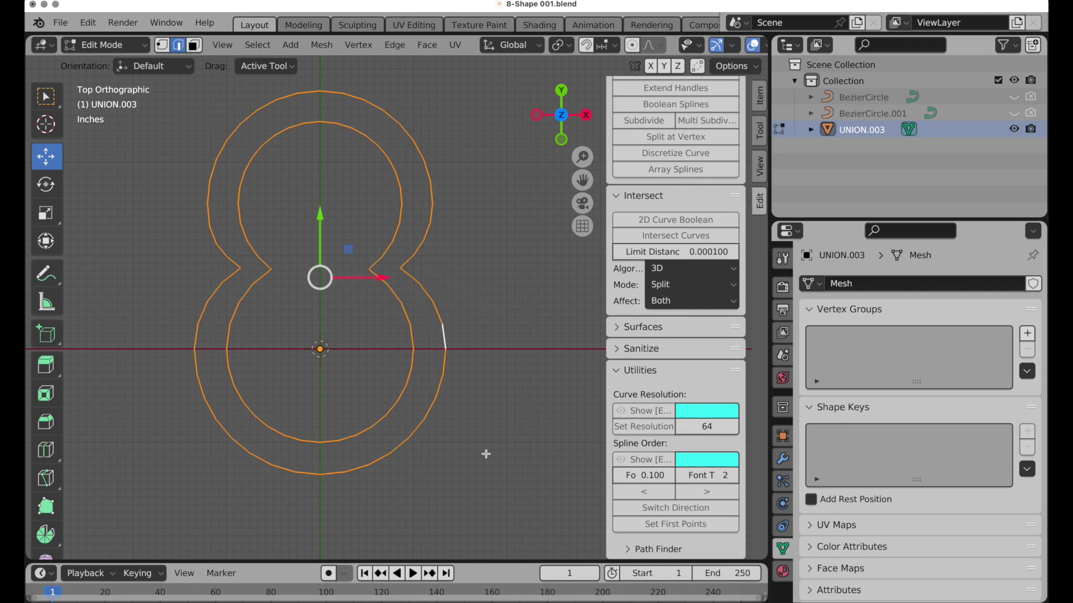
right_click(490, 305)
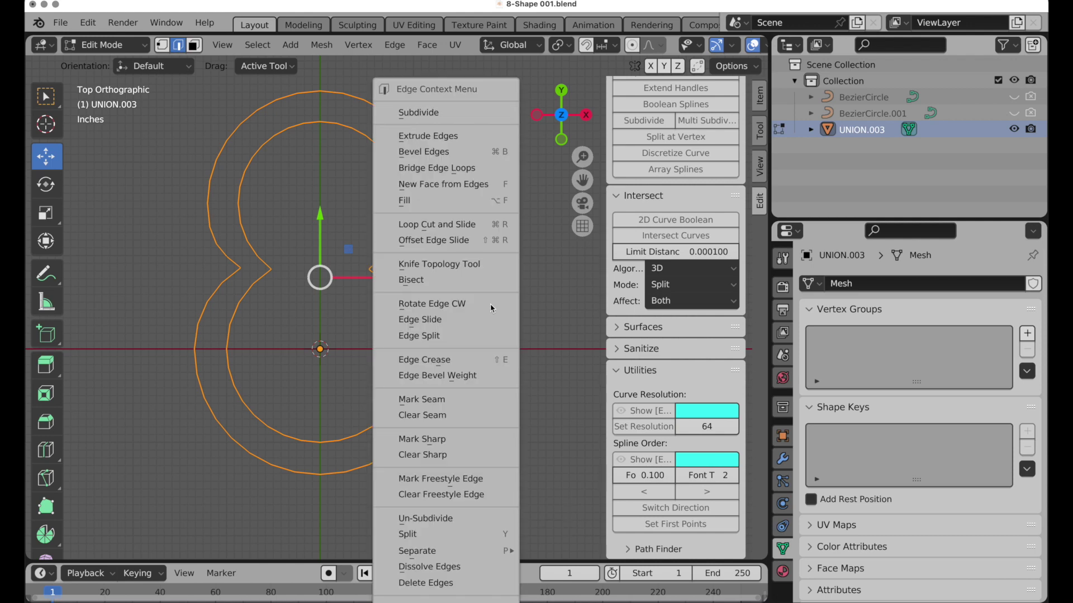
left_click(468, 170)
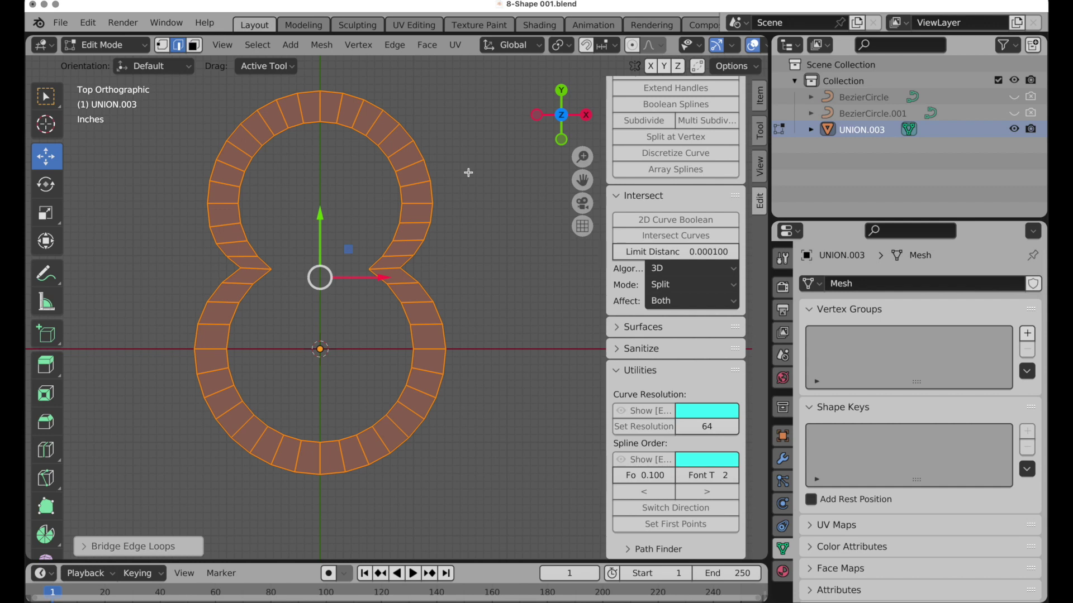
left_click(449, 362, "alt")
left_click(416, 361, "alt+shift")
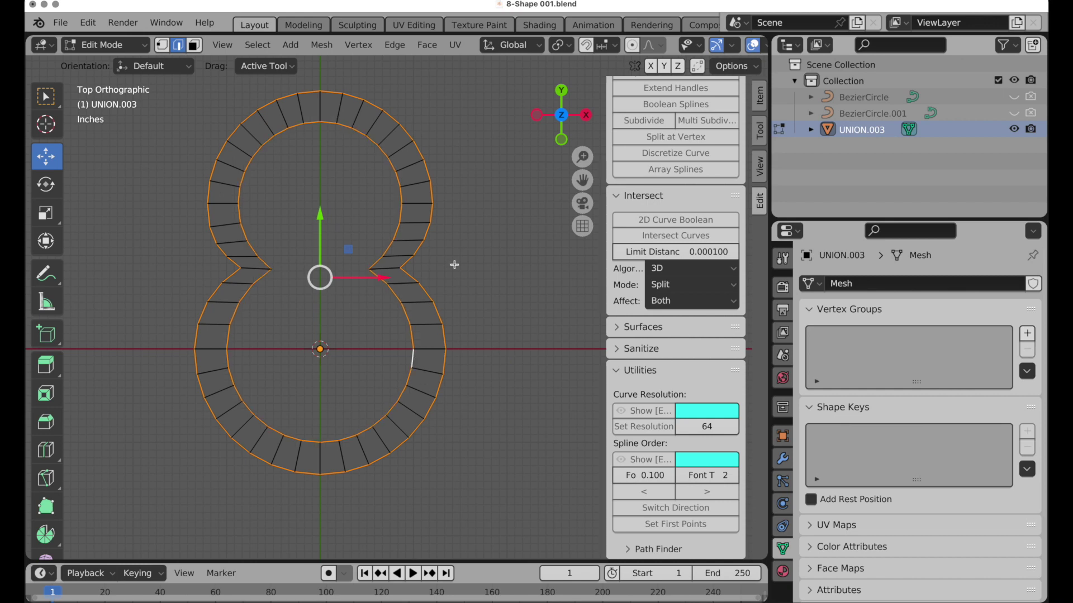
Deselect all, then select the ring's outer and inner edges via Select All by Trait > Non Manifold.
left_click(234, 97)
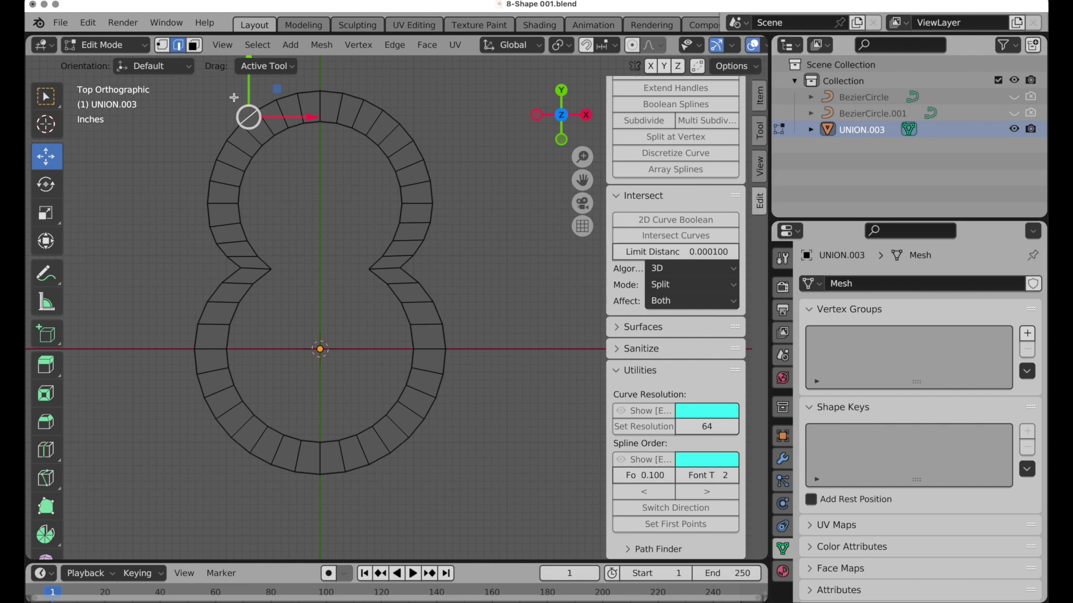
left_click(254, 45)
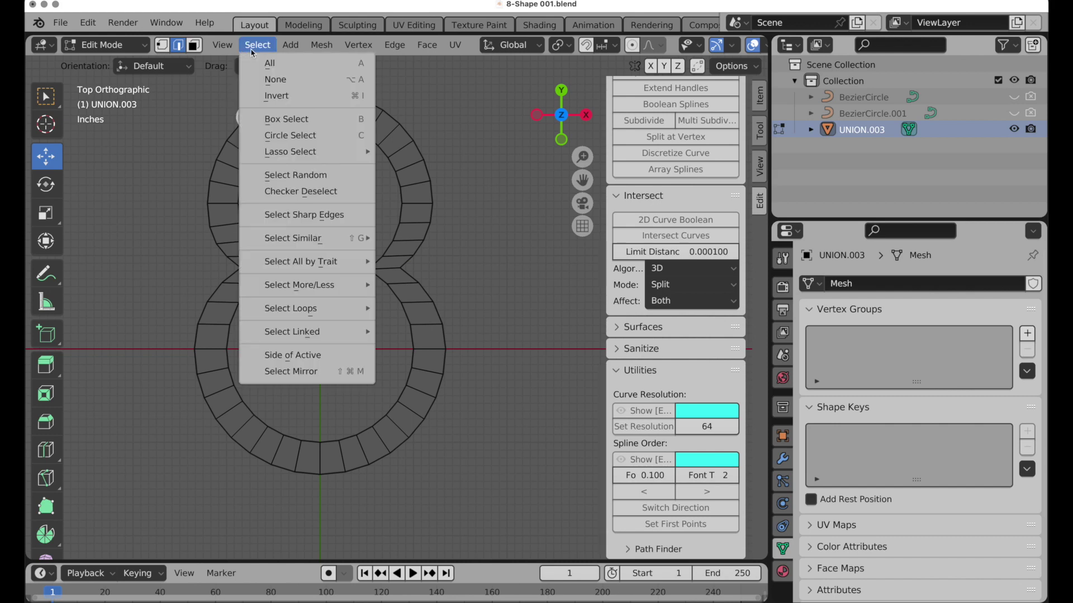
mouse_move(311, 269)
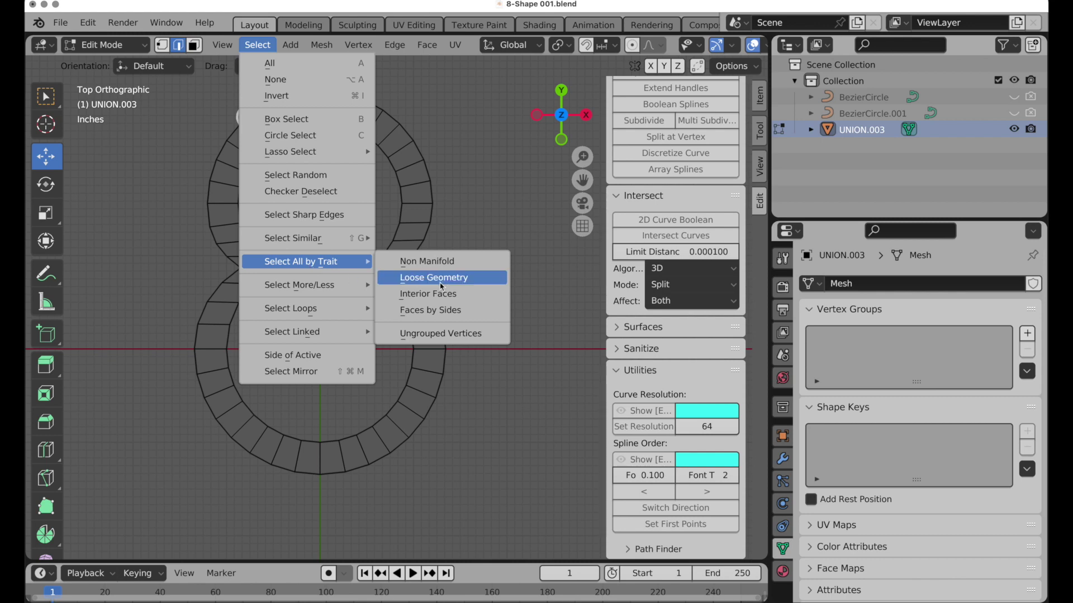
left_click(448, 262)
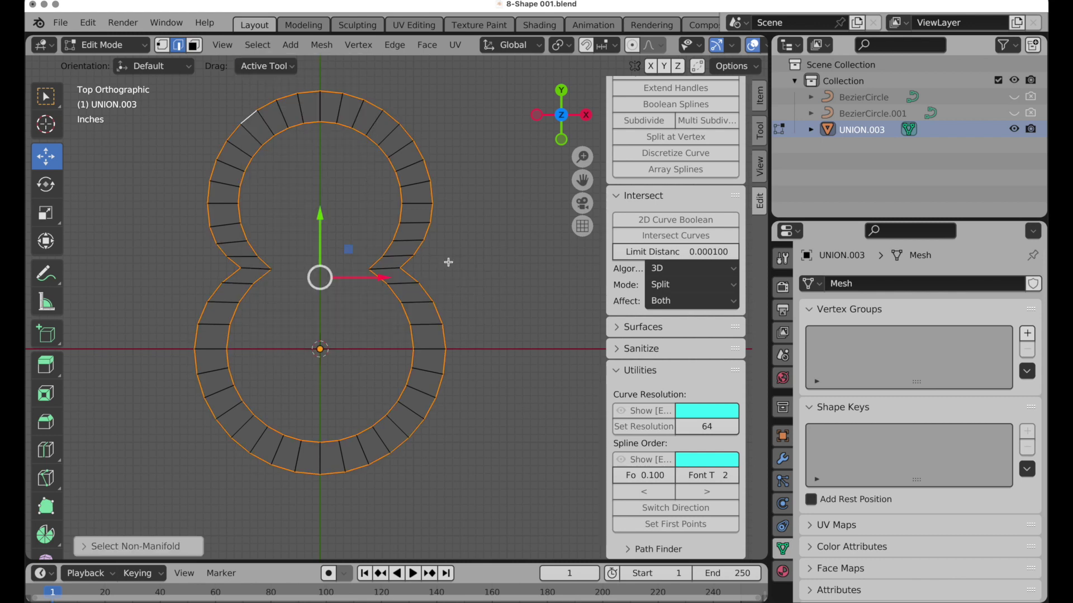
middle_click_drag(439, 420, 472, 113)
Extrude the selected boundary edges 1.259 along Z into short vertical side walls.
left_click(395, 45)
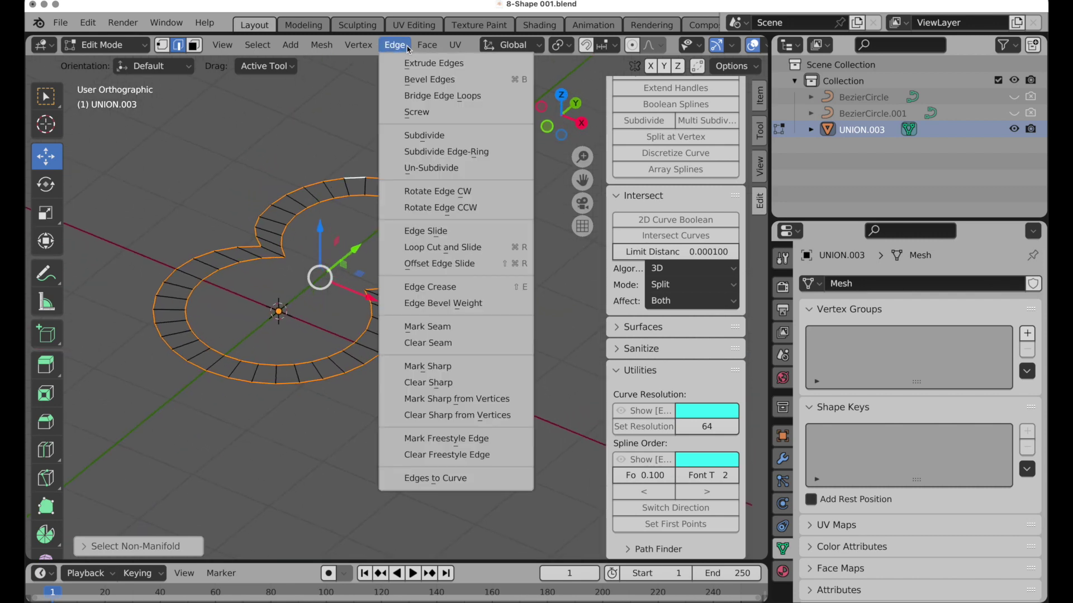
left_click(410, 63)
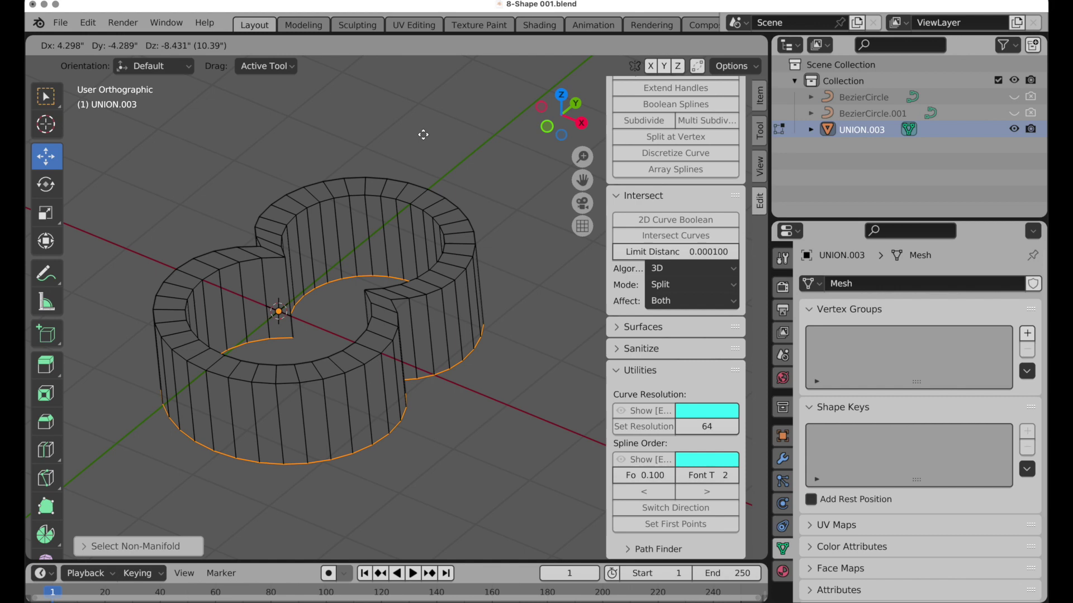
key("z")
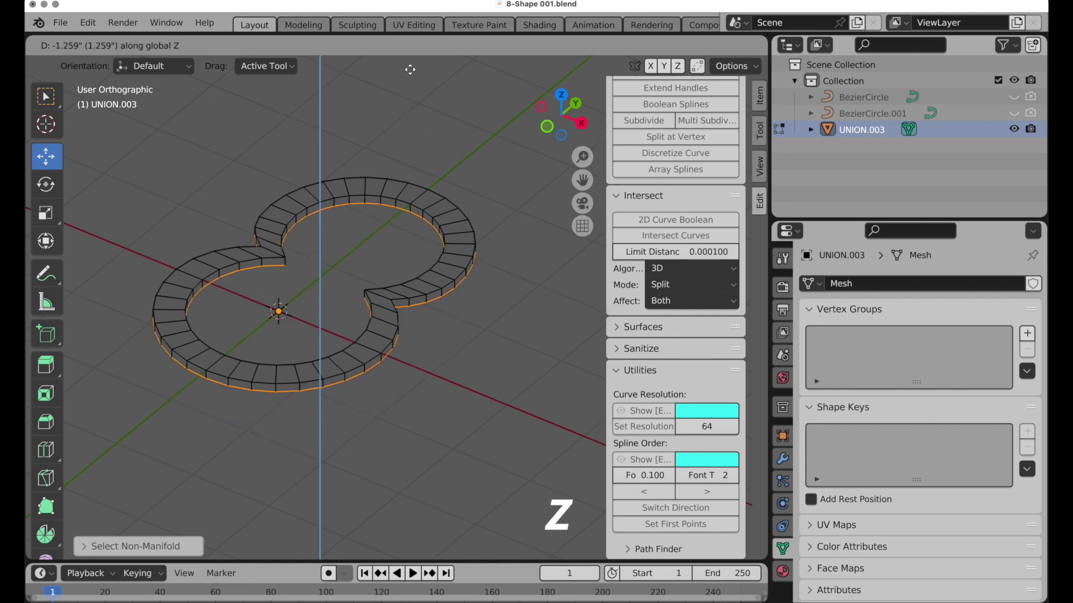
left_click(410, 67)
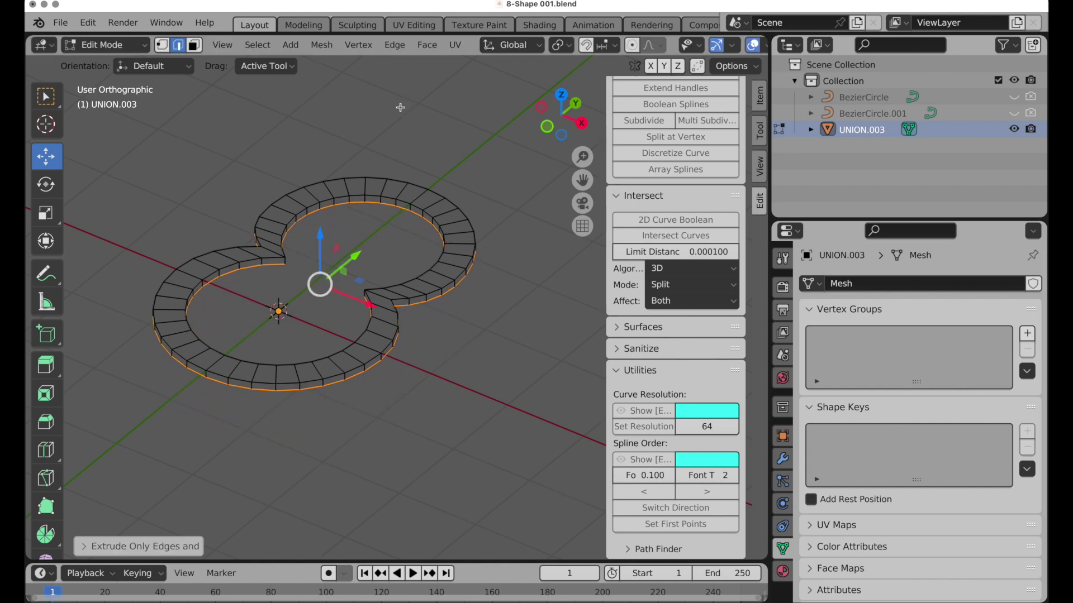
scroll(363, 271, "up", 5)
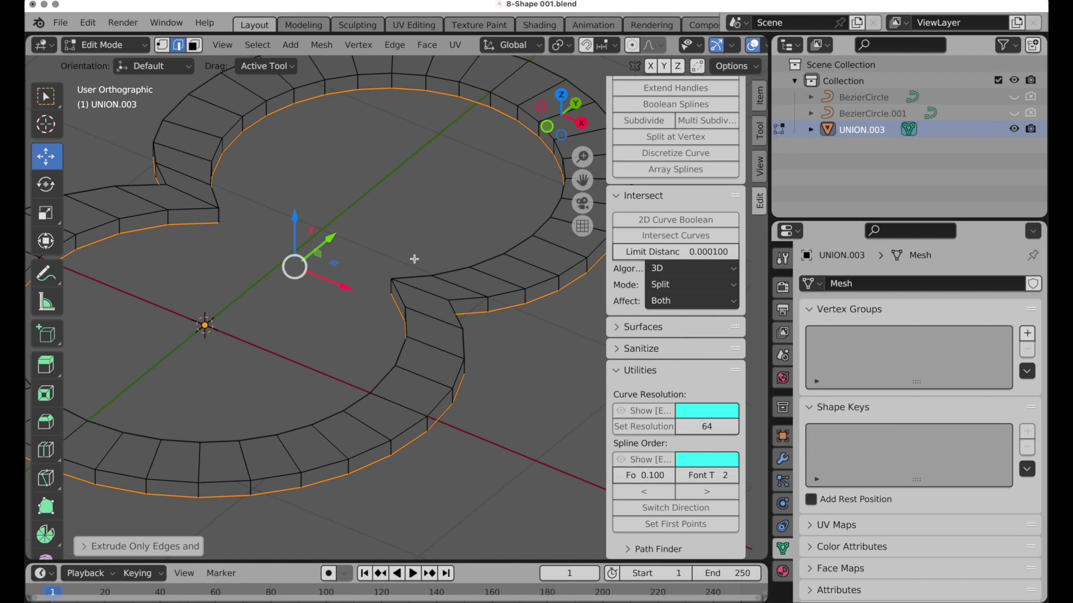
scroll(46, 533, "down", 5)
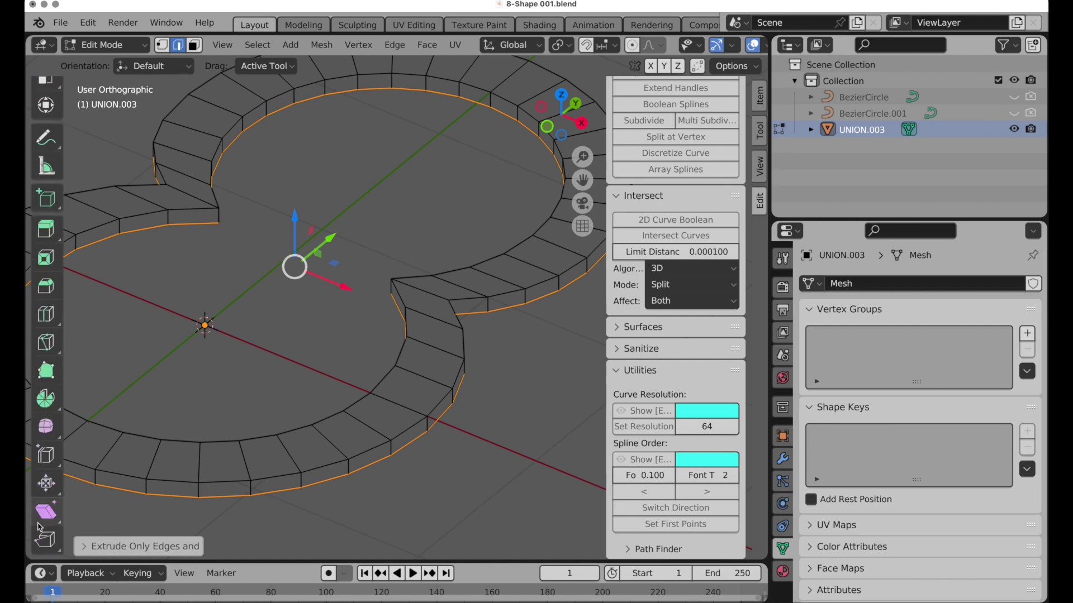
Switch to the Shrink/Fatten tool and view the figure-8 from the top.
left_click(46, 484)
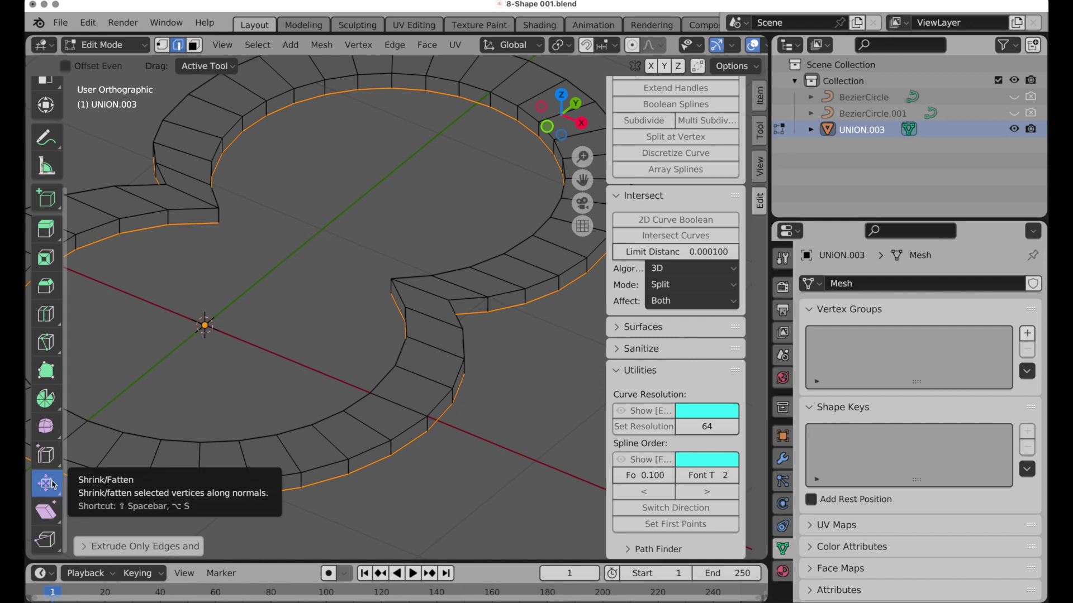
left_click(561, 95)
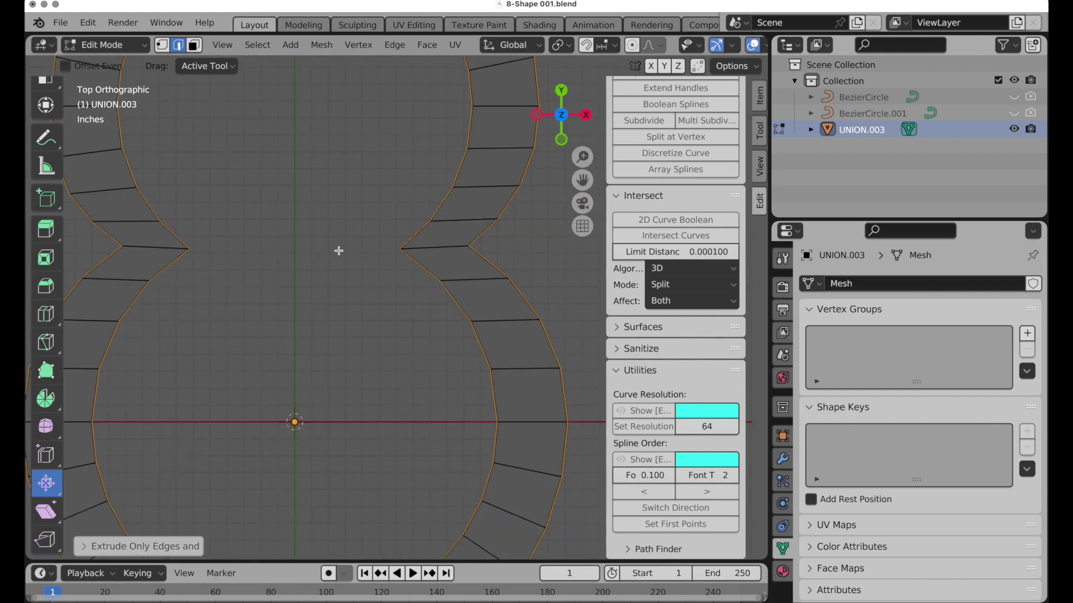
scroll(313, 279, "down", 2)
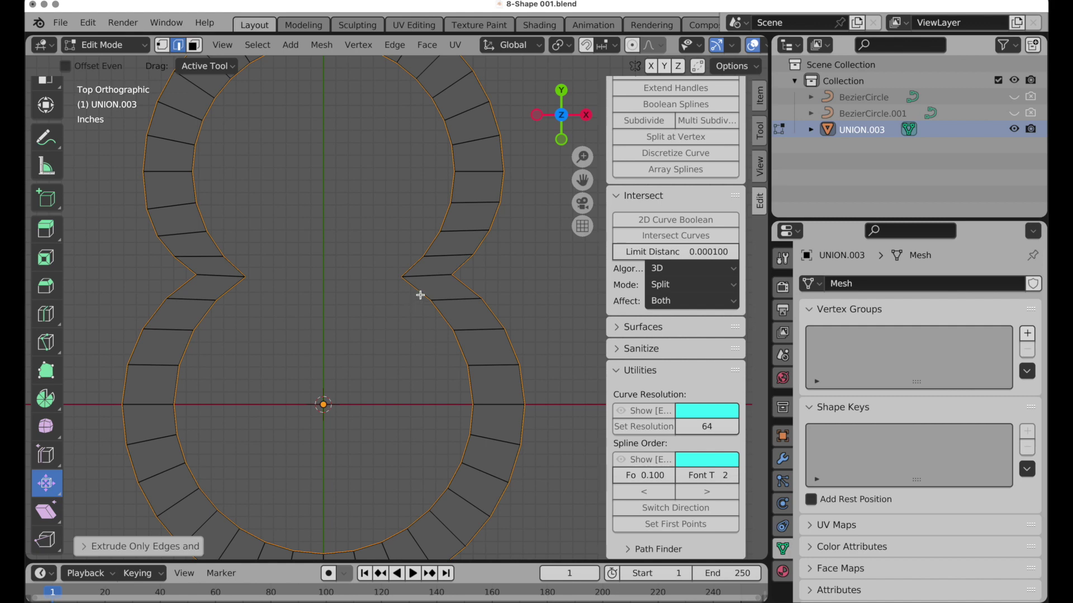
Set drag to Select Box and fatten the selected rim edges outward by 0.7328.
left_click(224, 68)
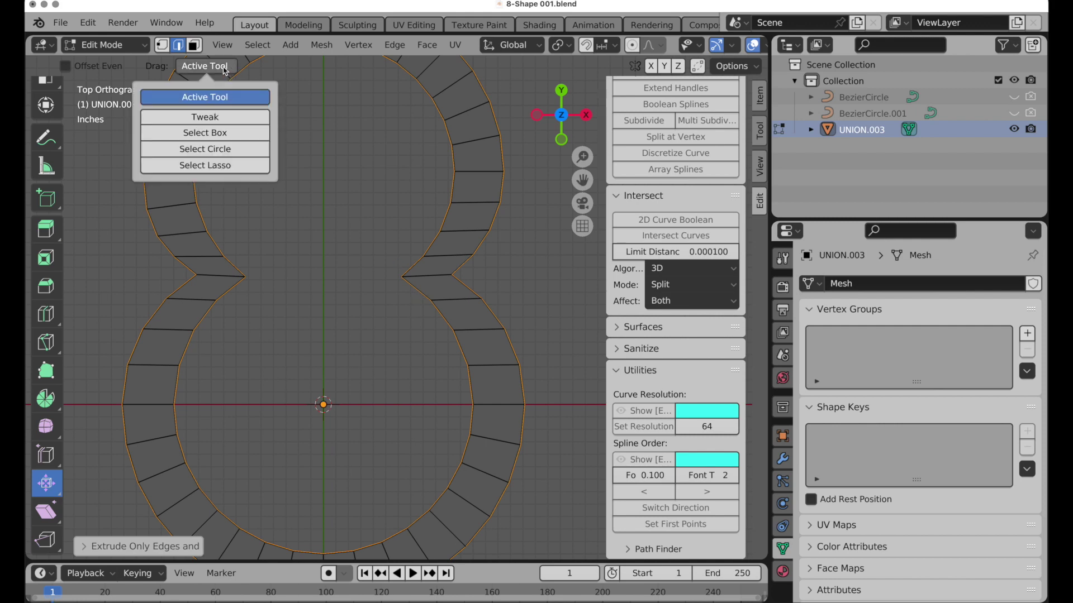
left_click(242, 142)
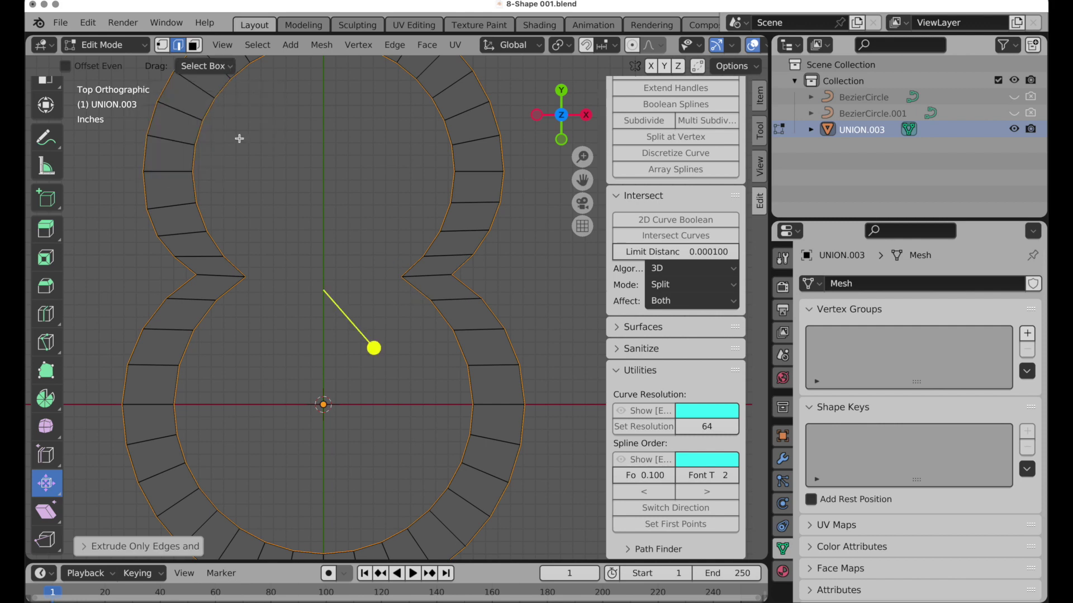
left_click_drag(373, 348, 371, 351)
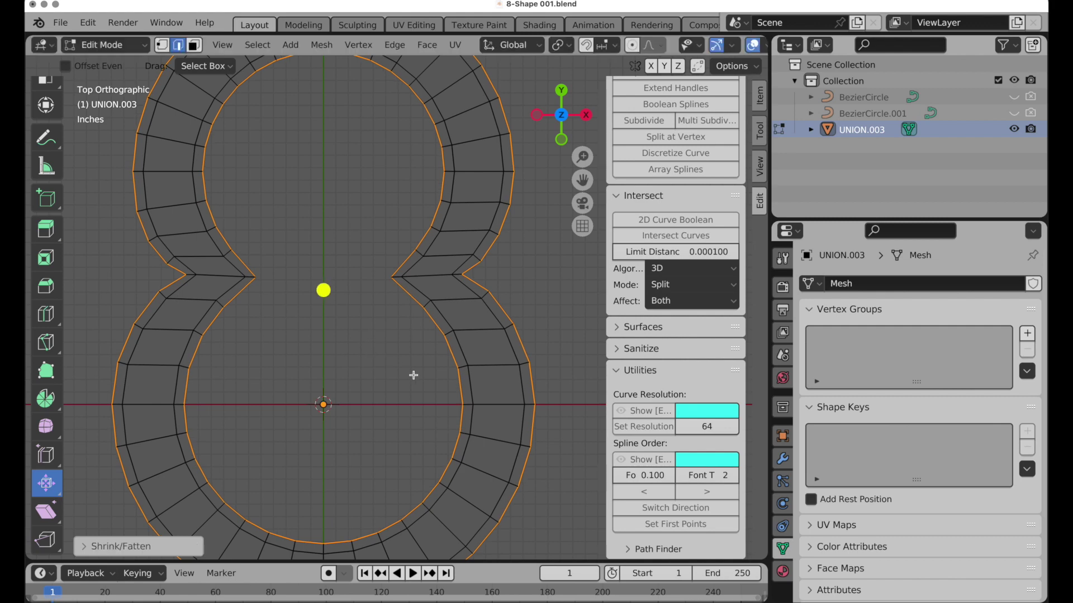
middle_click_drag(414, 434, 346, 300)
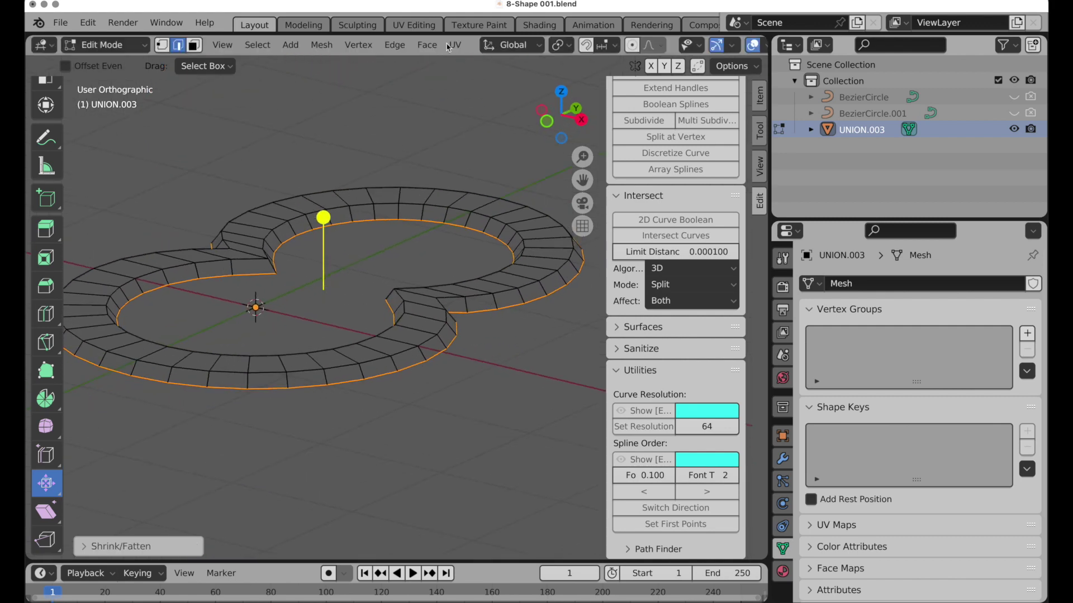
Extrude the boundary edges again about 3.004 along Z into tall walls, then show the Modifier properties.
left_click(394, 44)
left_click(401, 63)
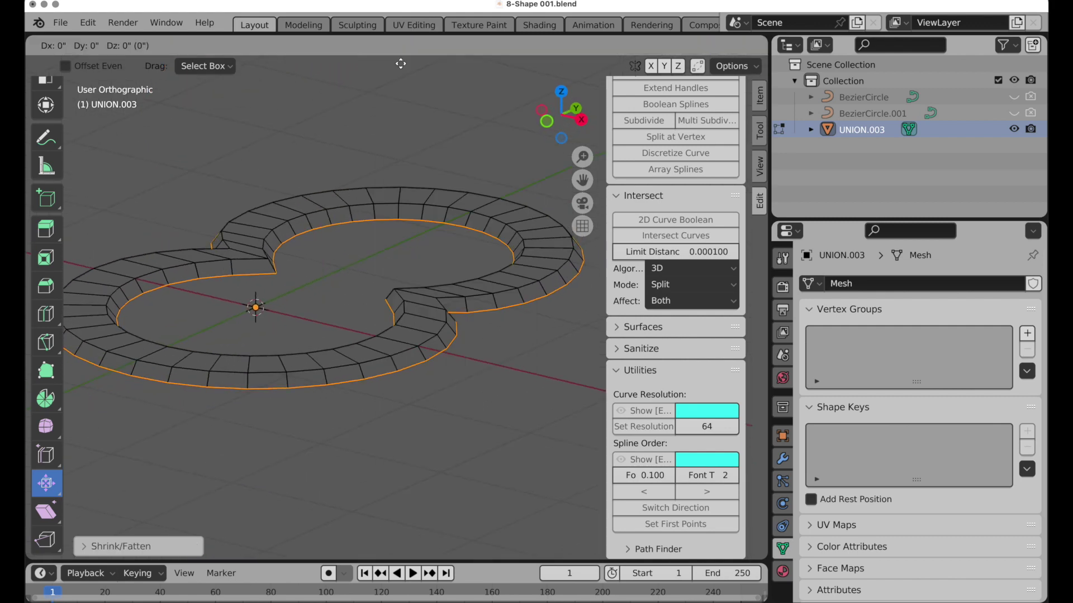
key("z")
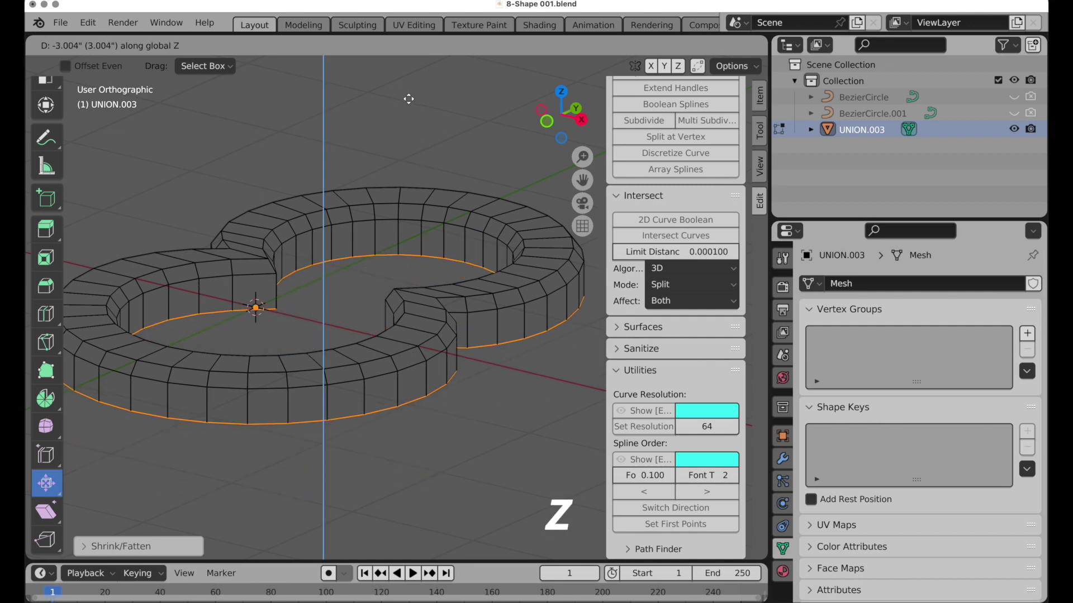
left_click(411, 102)
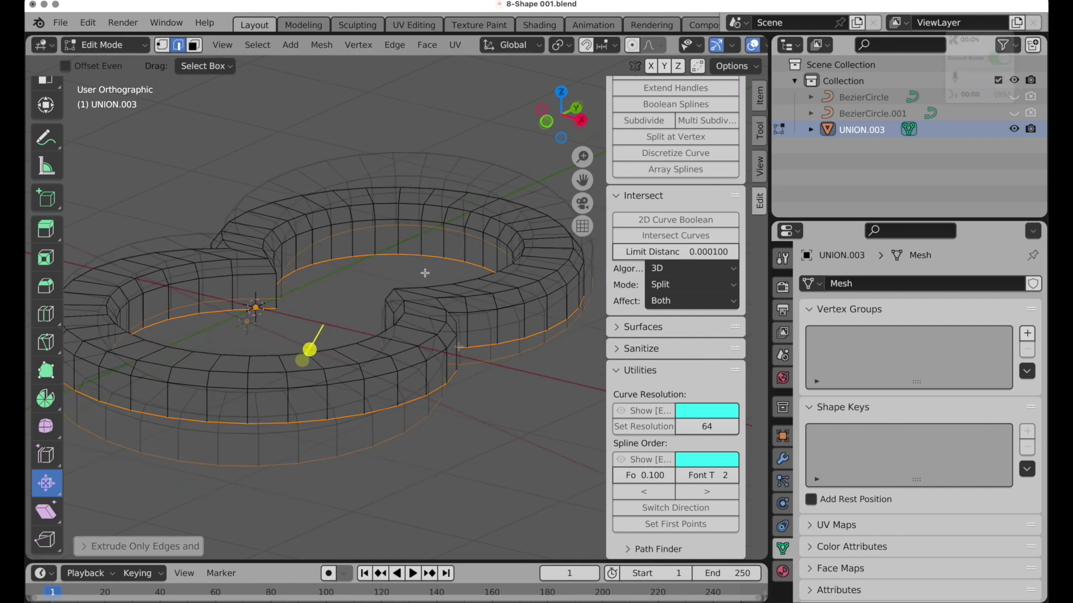
middle_click_drag(433, 212, 456, 336)
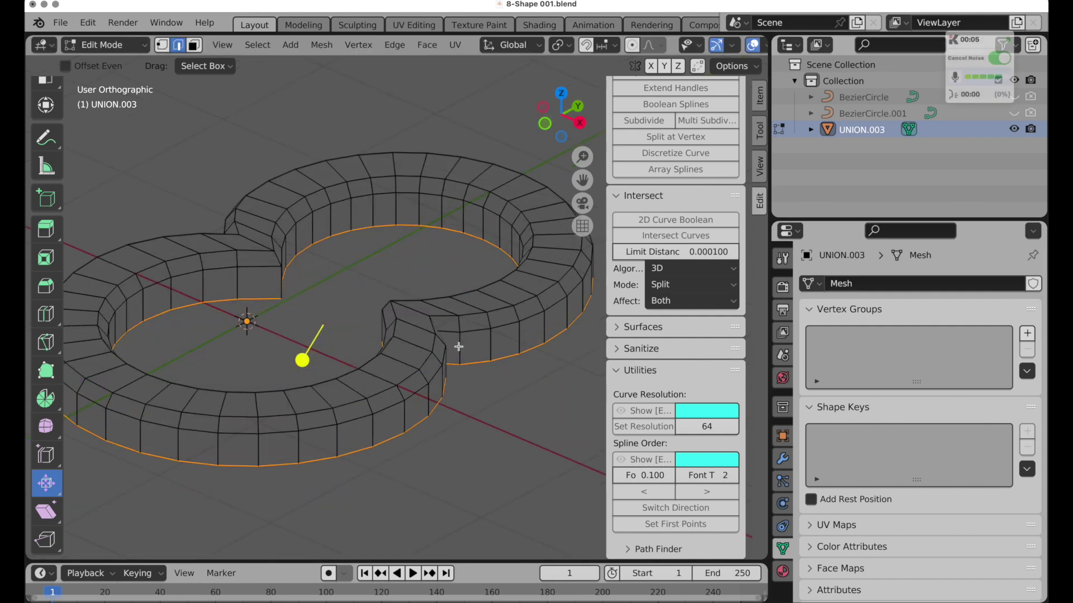
left_click(783, 459)
Add a Subdivision Surface modifier with Levels Viewport set to 2.
left_click(865, 281)
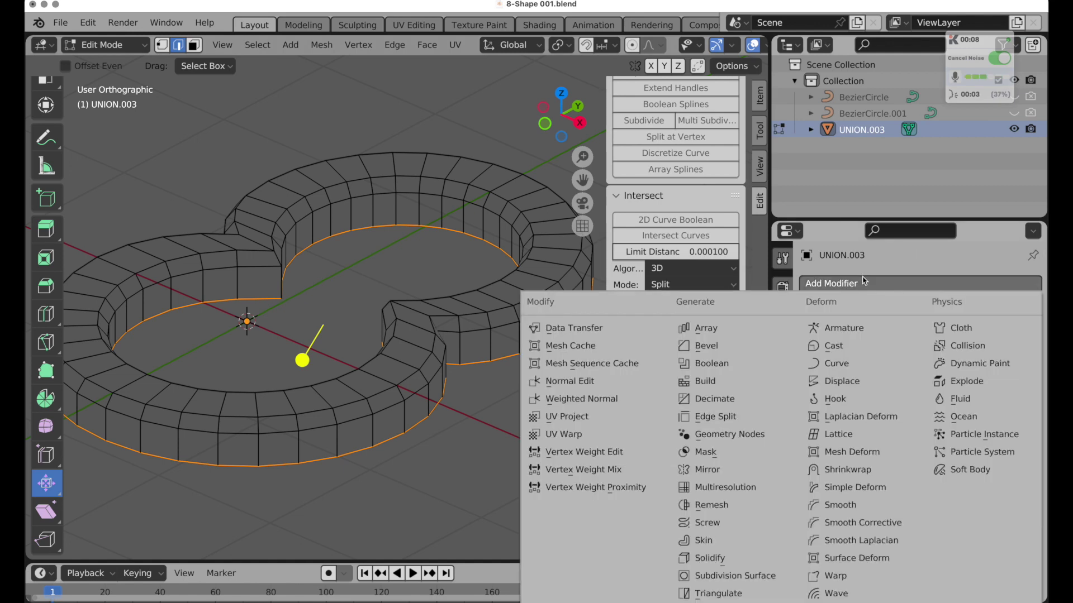
left_click(733, 575)
left_click(950, 354)
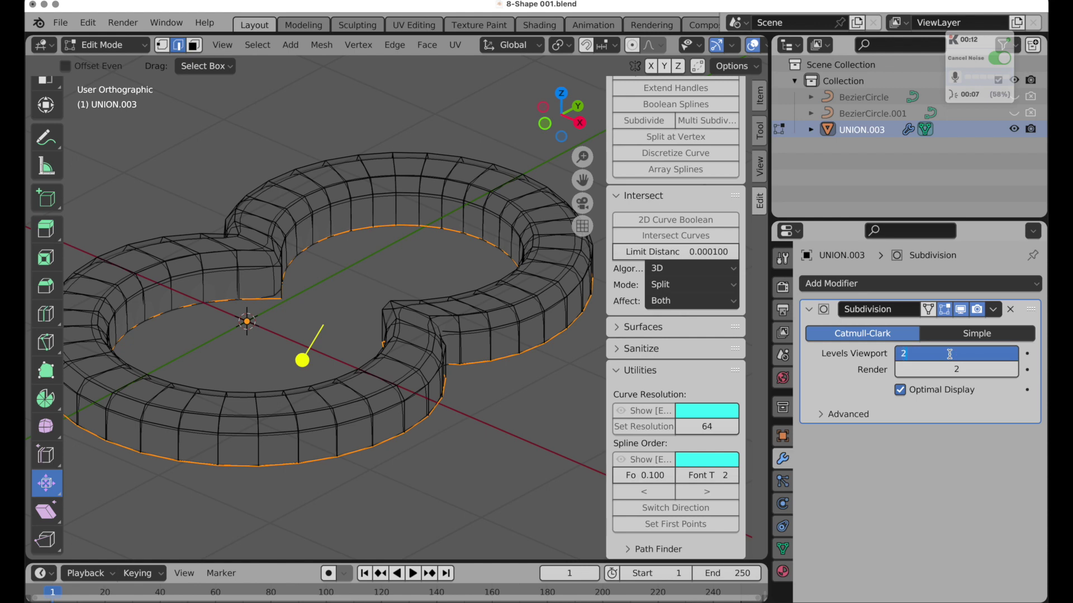
type("2")
key("Return")
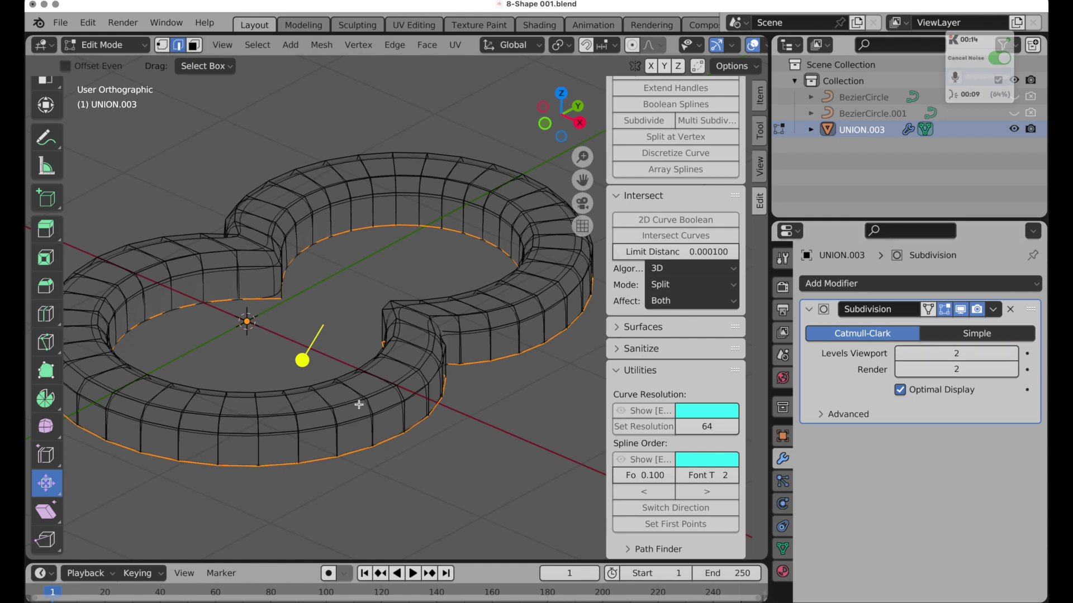
Return to Object Mode and turn off the modifier's viewport display, keeping render on.
key("Tab")
mouse_move(395, 414)
middle_mouse_down()
mouse_move(441, 400)
mouse_move(411, 386)
mouse_move(382, 417)
middle_mouse_up()
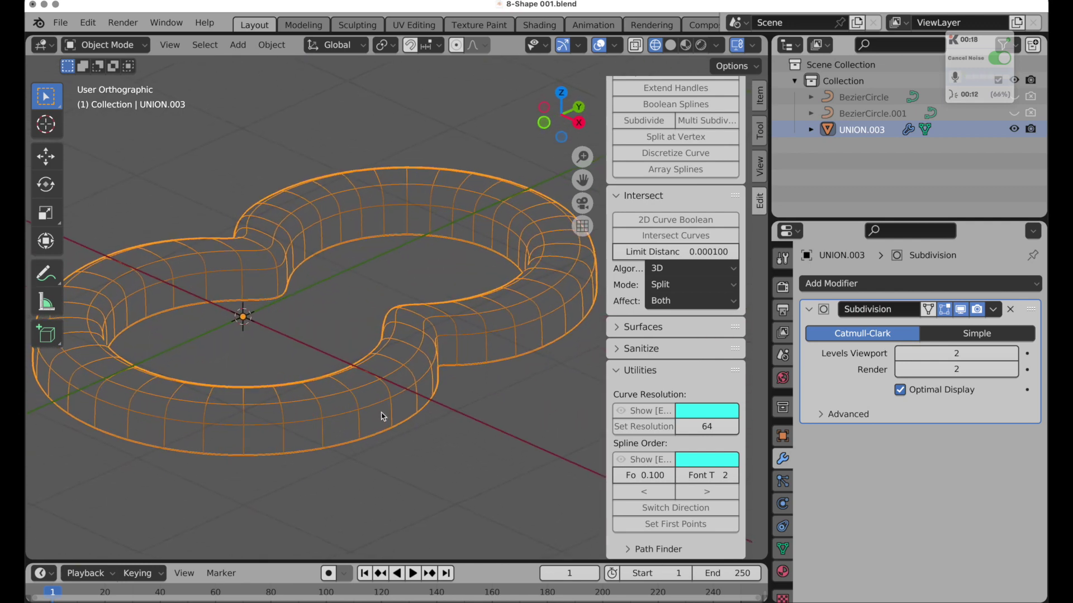
left_click(976, 309)
left_click(976, 309)
left_click(961, 310)
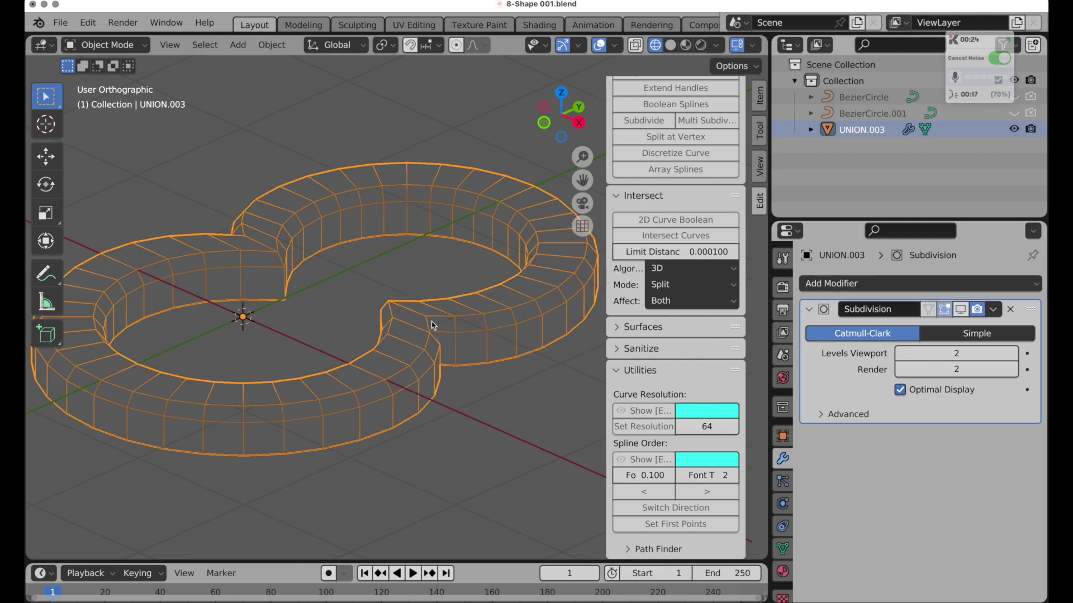
In Edit Mode, select the ring's upper and lower rim edge loops.
key("Tab")
scroll(459, 300, "up", 2)
scroll(459, 300, "up", 1)
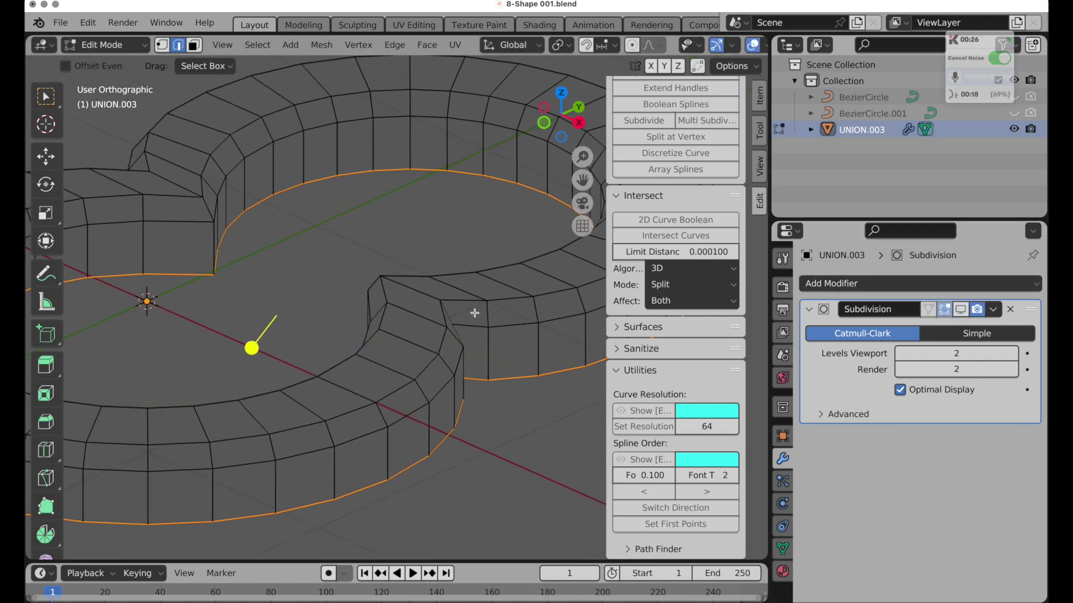
left_click(522, 325, "alt")
left_click(504, 299, "alt+shift")
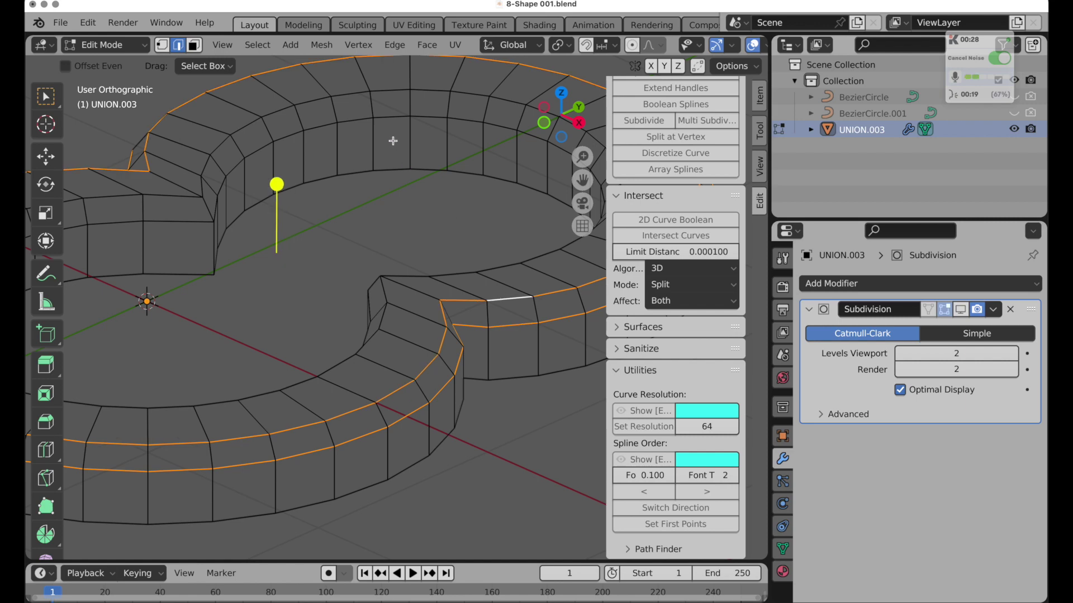
left_click(383, 118, "alt+shift")
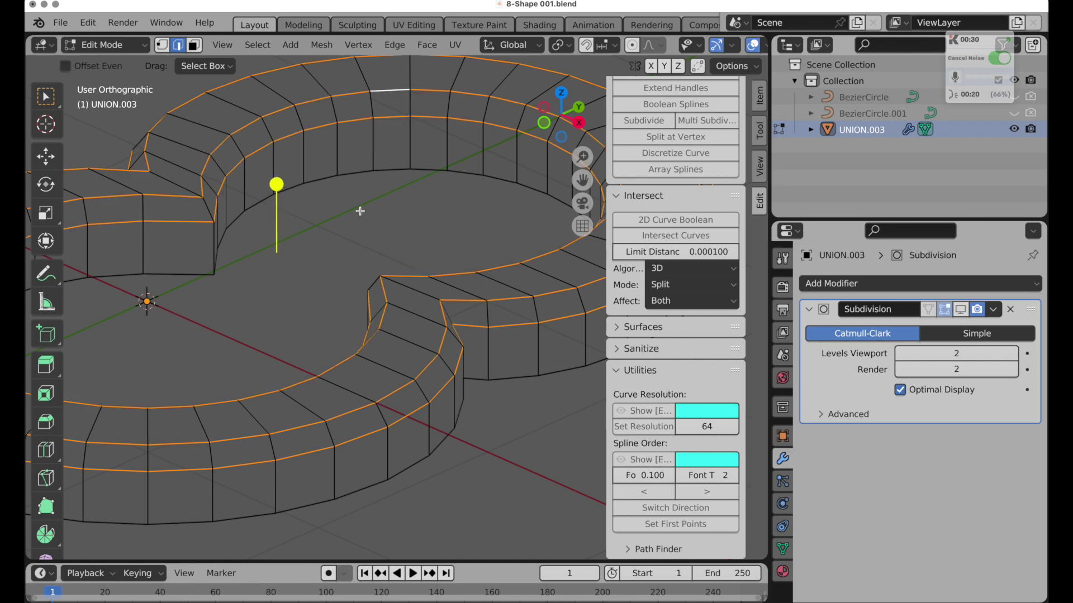
middle_click_drag(359, 231, 394, 253)
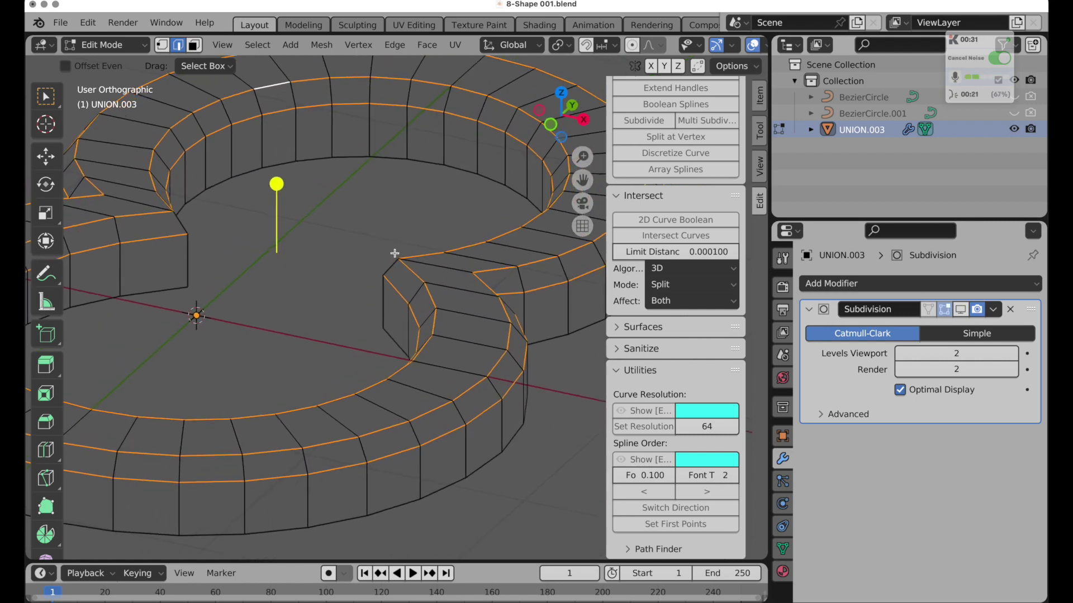
left_click(582, 227)
middle_click_drag(531, 250, 464, 252)
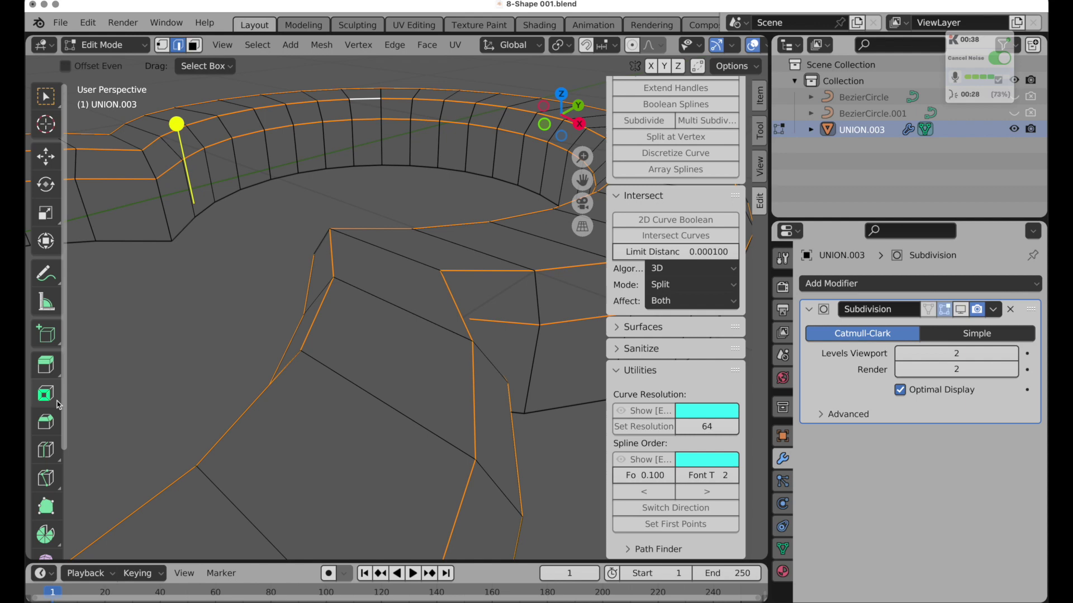
Bevel the selected rim loops with 2 segments and shape 1.000 into support loops.
left_click(46, 426)
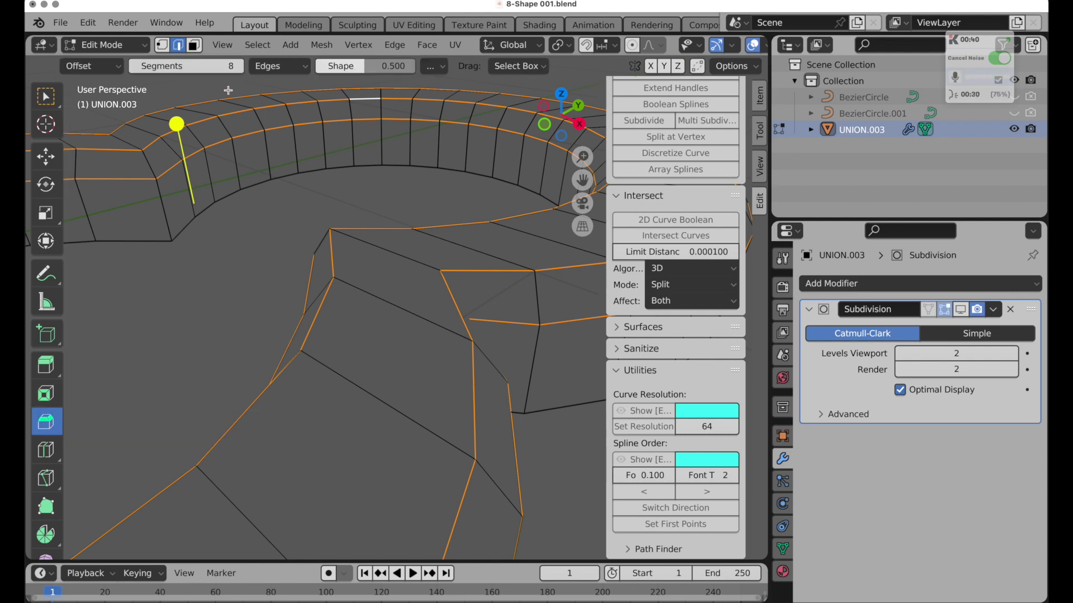
left_click(221, 64)
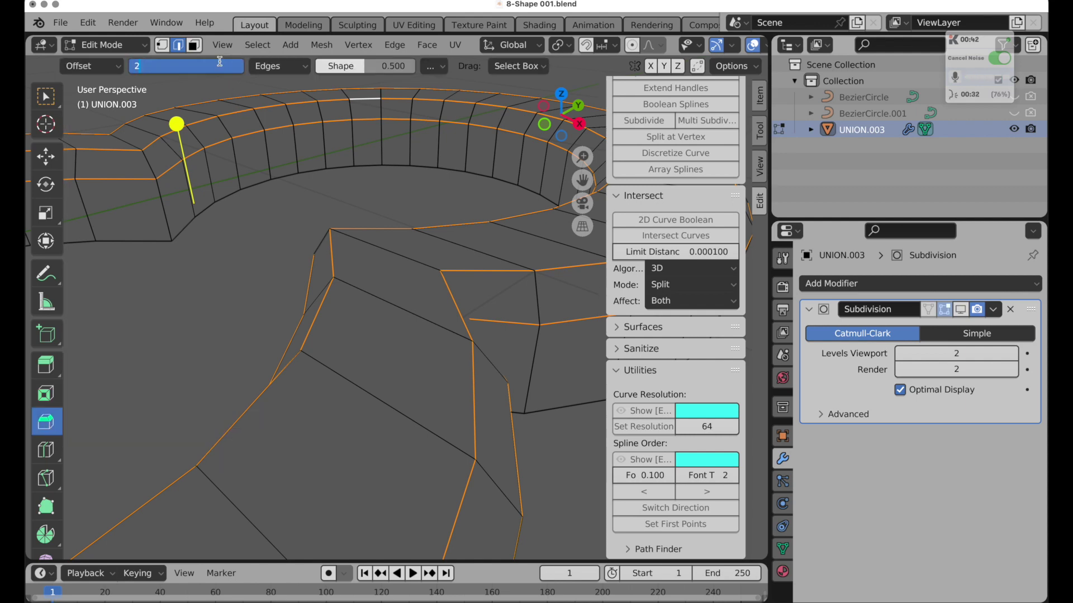
key("Tab")
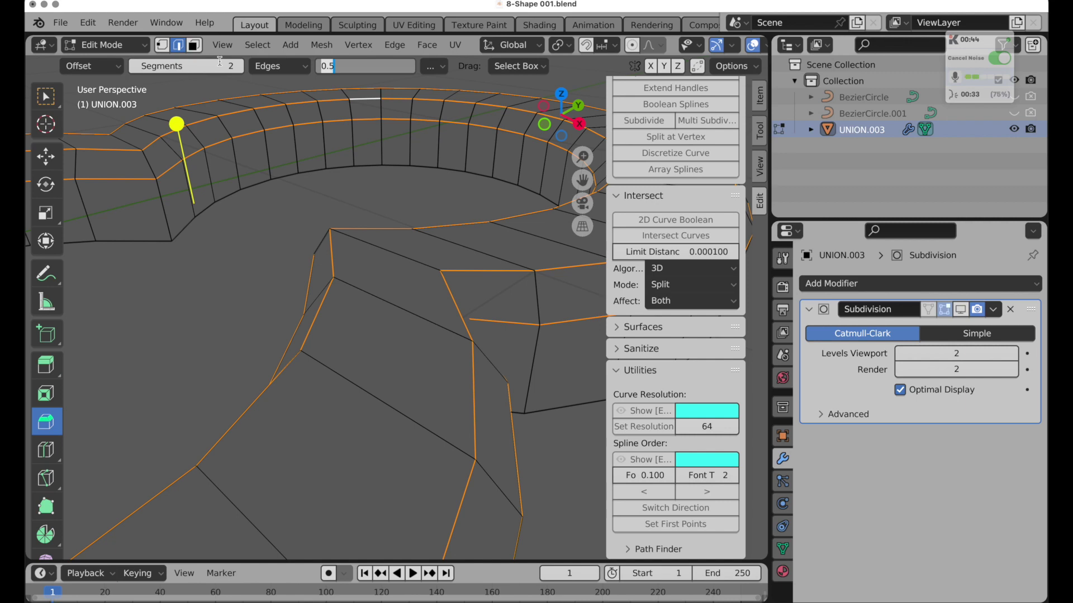
type("1")
key("Return")
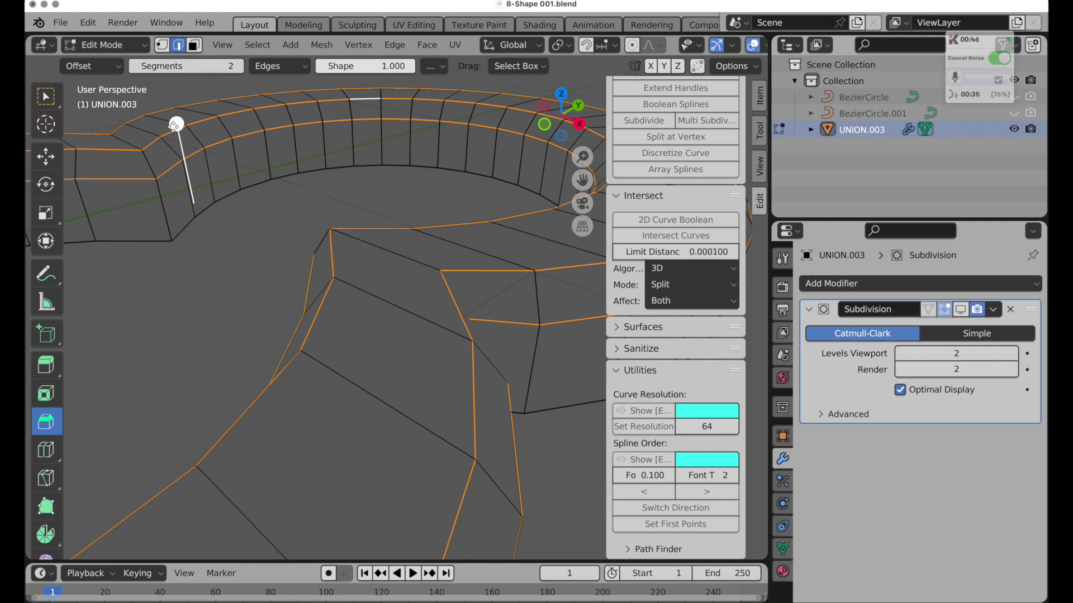
left_click_drag(176, 124, 175, 118)
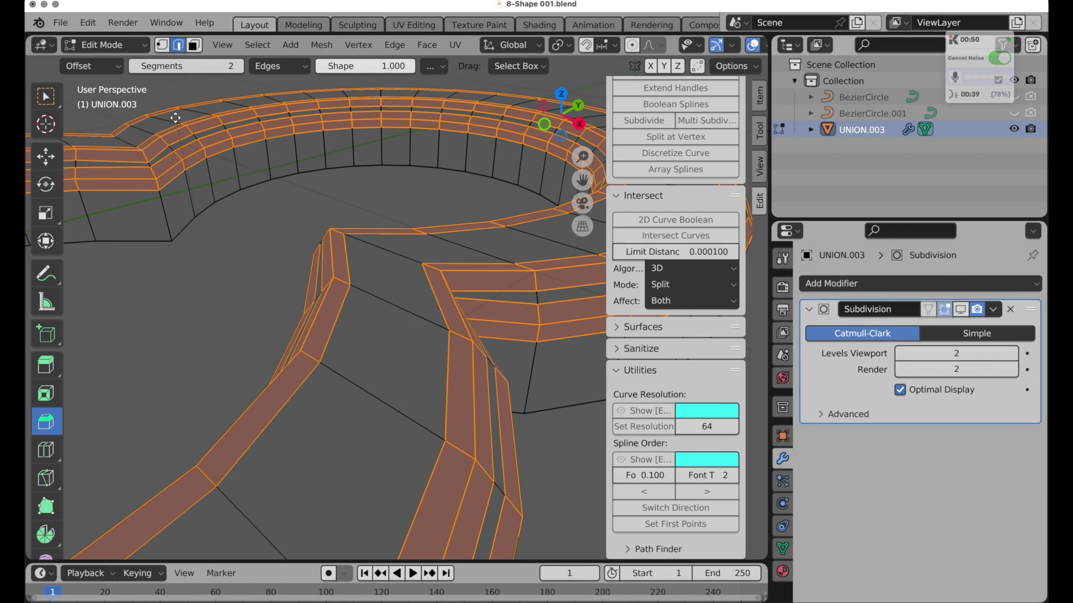
left_click_drag(175, 118, 176, 119)
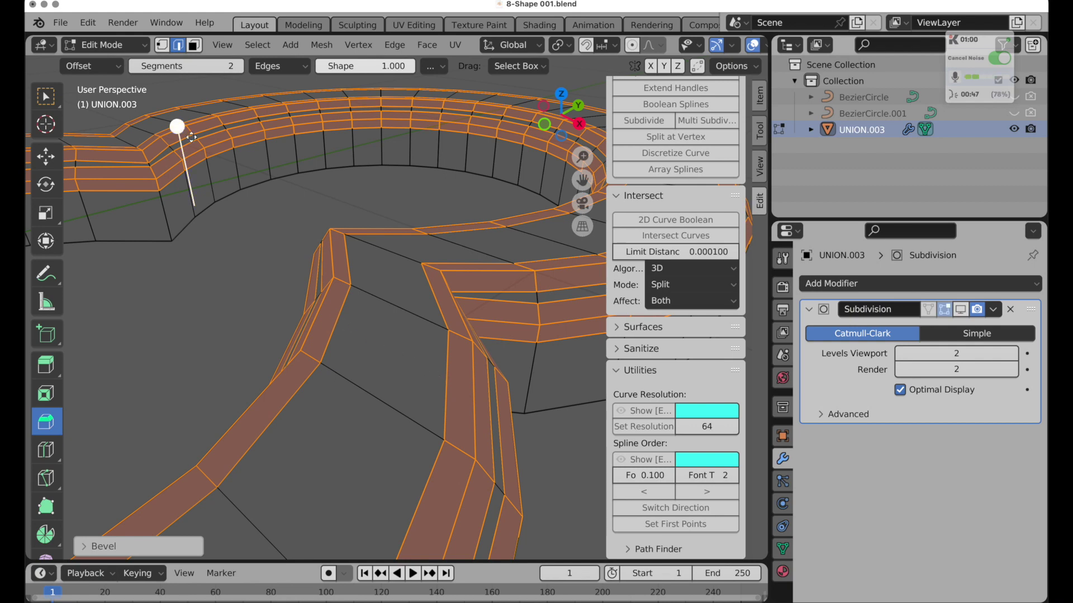
key("ctrl+z")
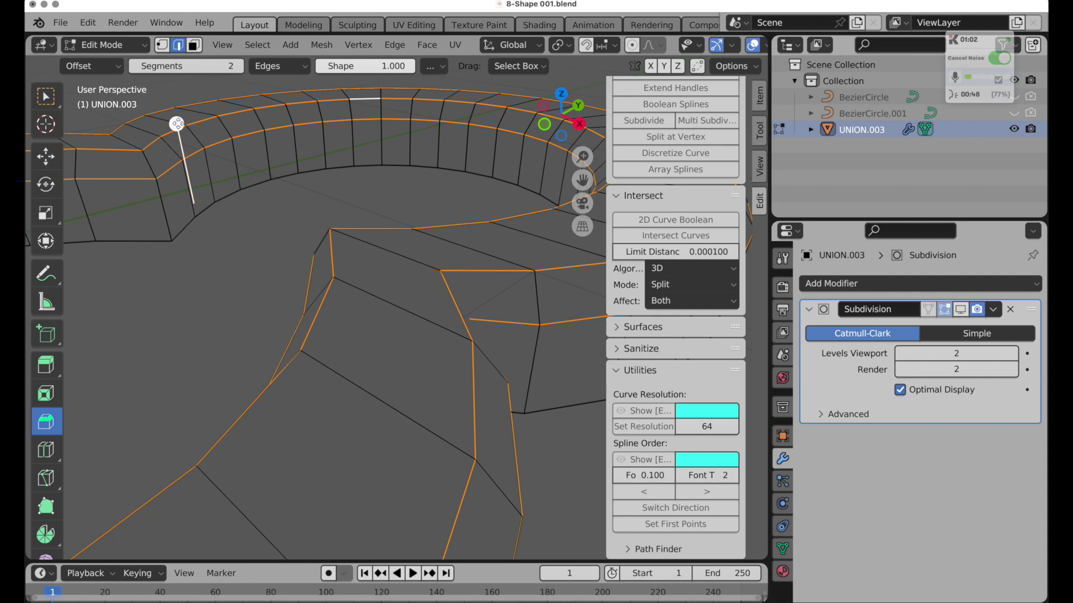
left_click_drag(178, 123, 181, 121)
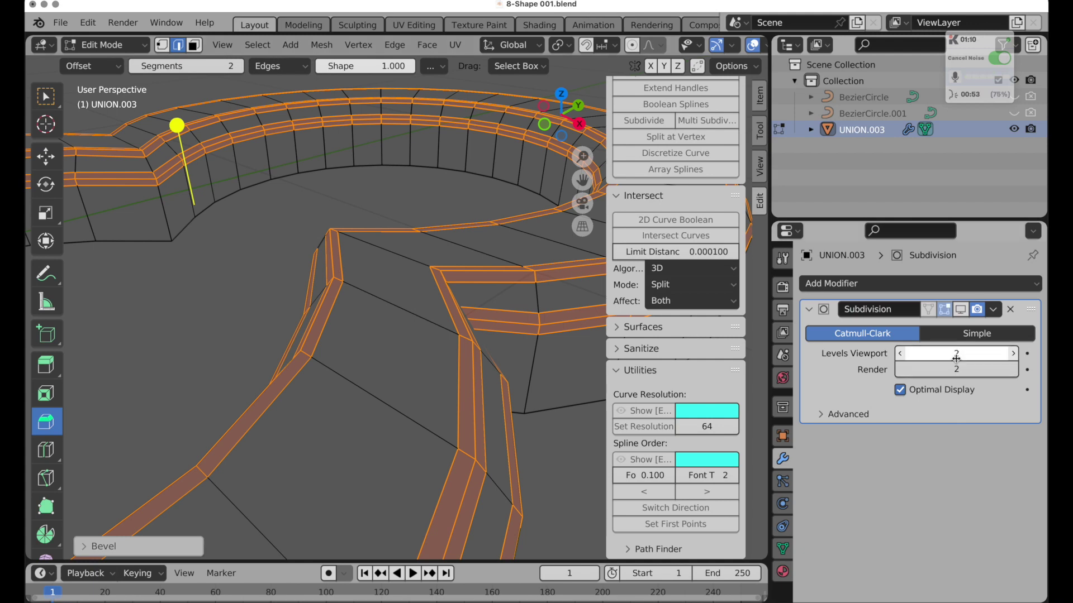
Re-enable the subdivision viewport display and view the smoothed ring in Object Mode.
left_click(961, 311)
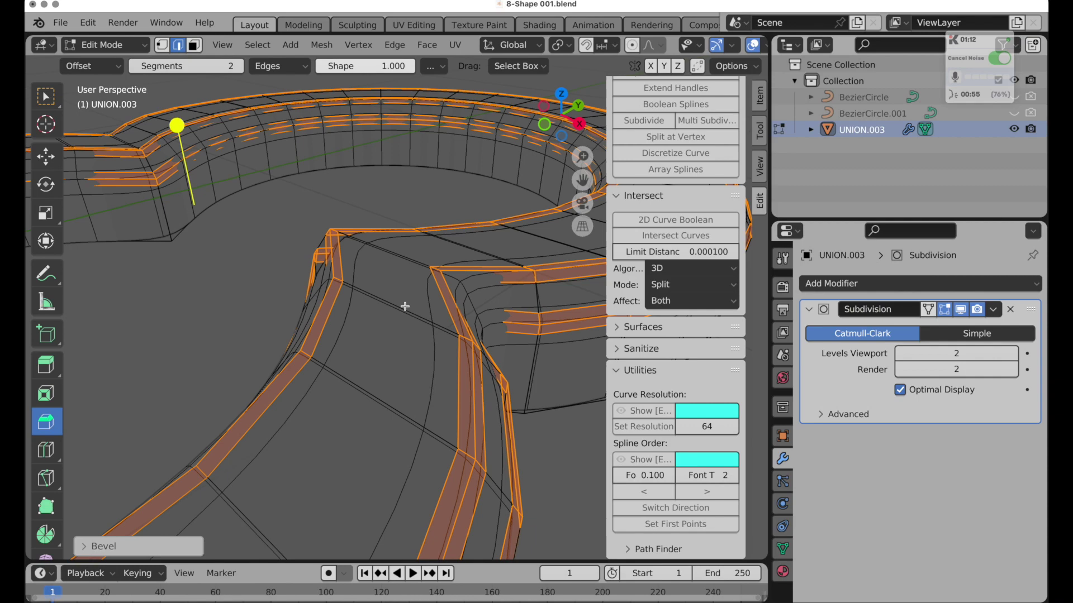
key("Tab")
middle_click_drag(407, 310, 395, 342)
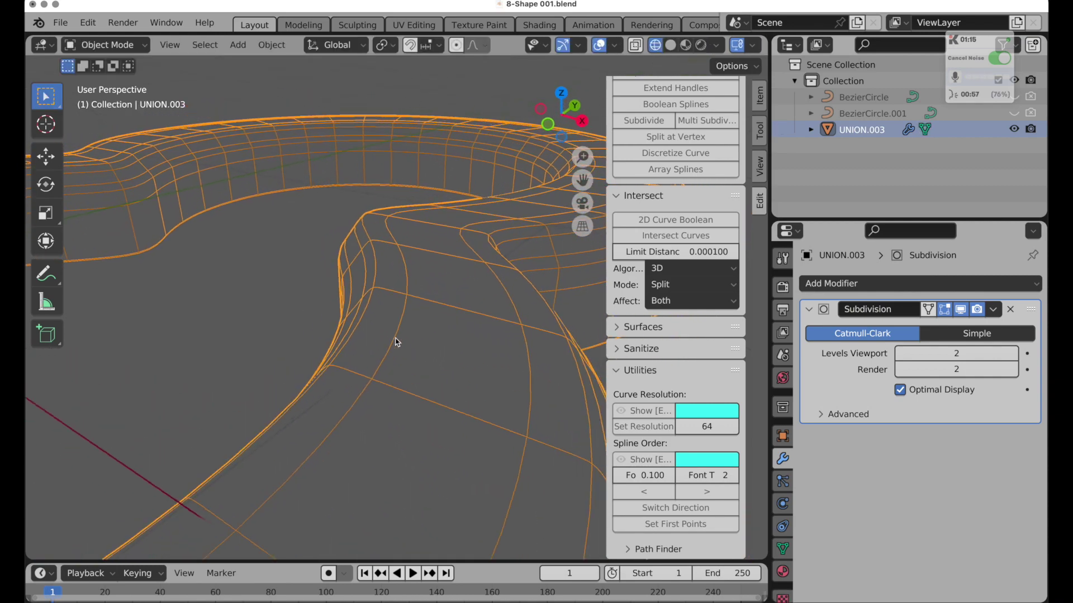
Switch to solid shading and apply Shade Smooth to UNION.003.
left_click(671, 44)
scroll(471, 195, "down", 3)
right_click(441, 242)
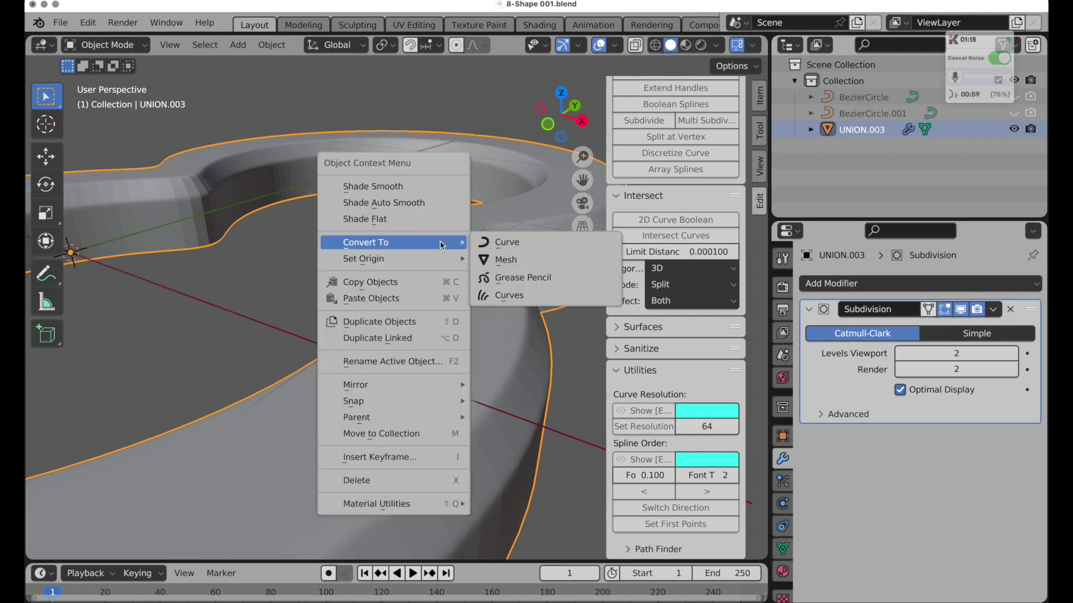
left_click(436, 204)
mouse_move(435, 246)
middle_mouse_down()
mouse_move(405, 268)
mouse_move(400, 317)
mouse_move(425, 349)
middle_mouse_up()
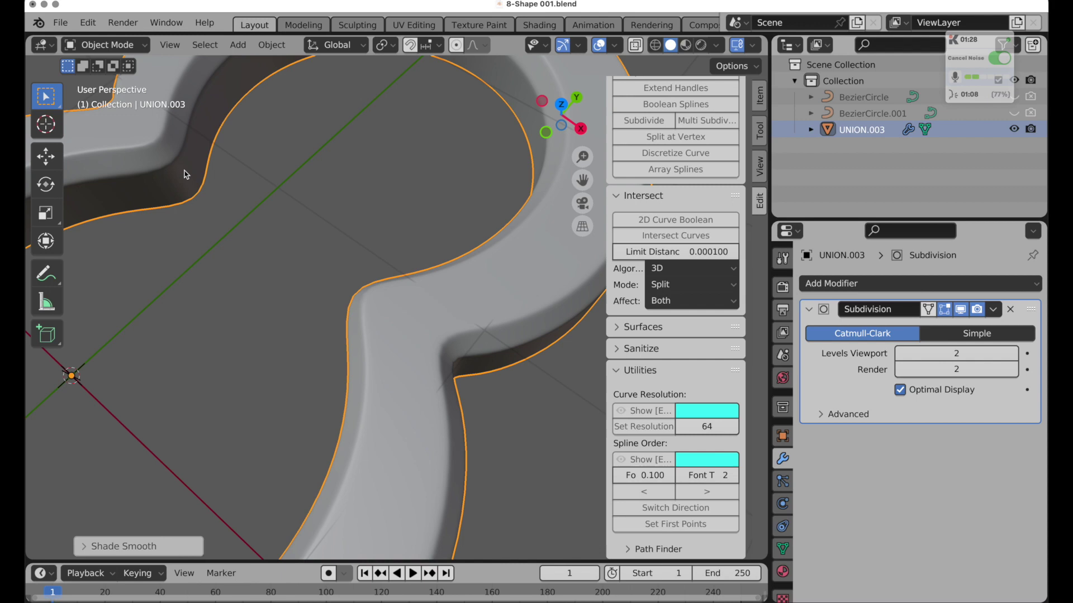
Bevel the edge loop across the figure-8's pinch into a narrow double loop.
key("Tab")
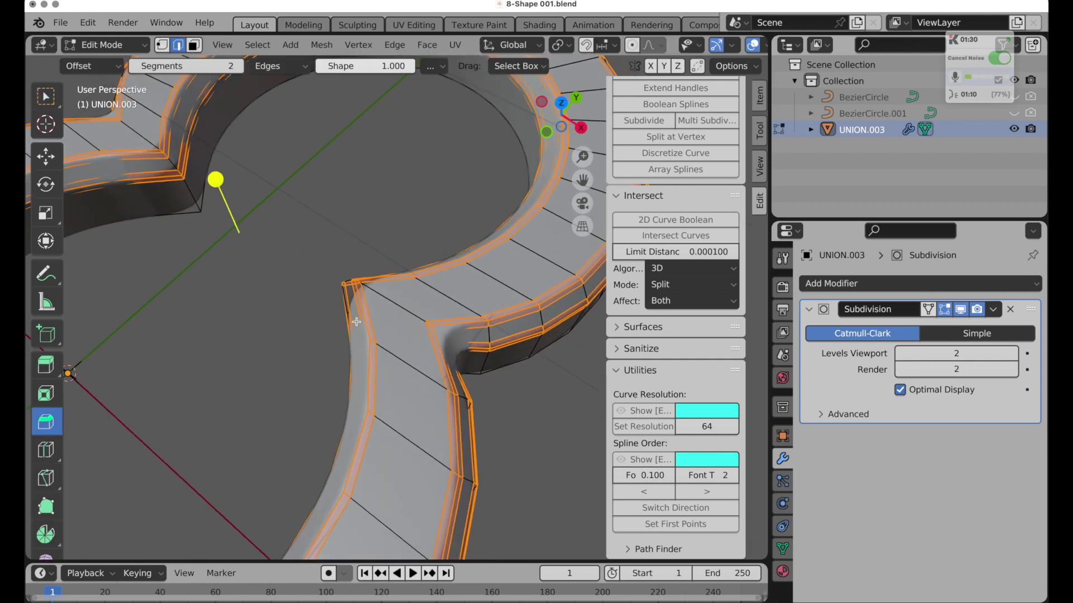
left_click(384, 291, "alt")
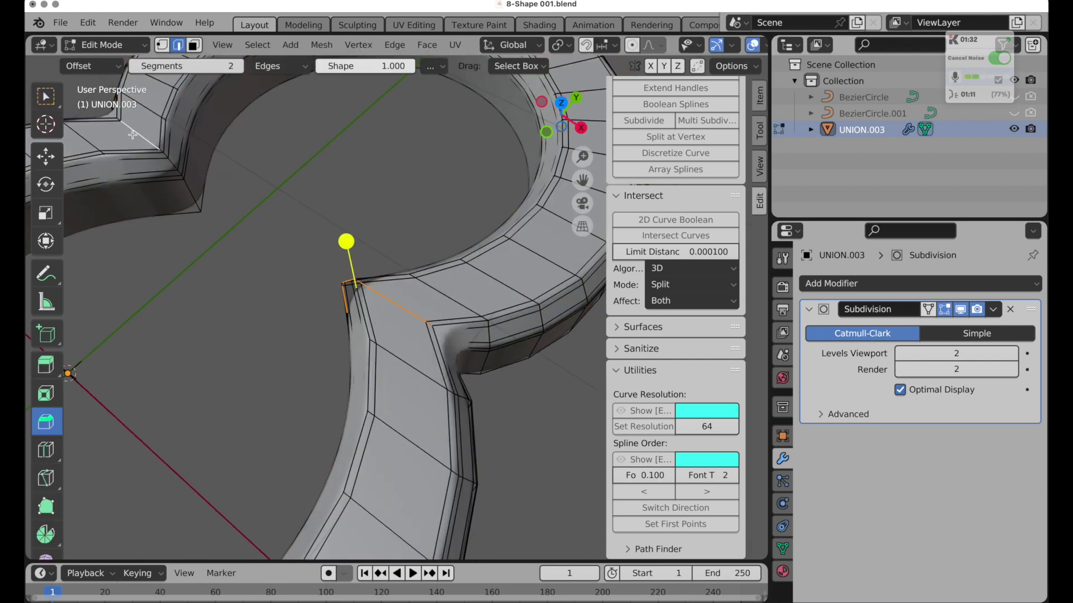
middle_click_drag(364, 270, 311, 237)
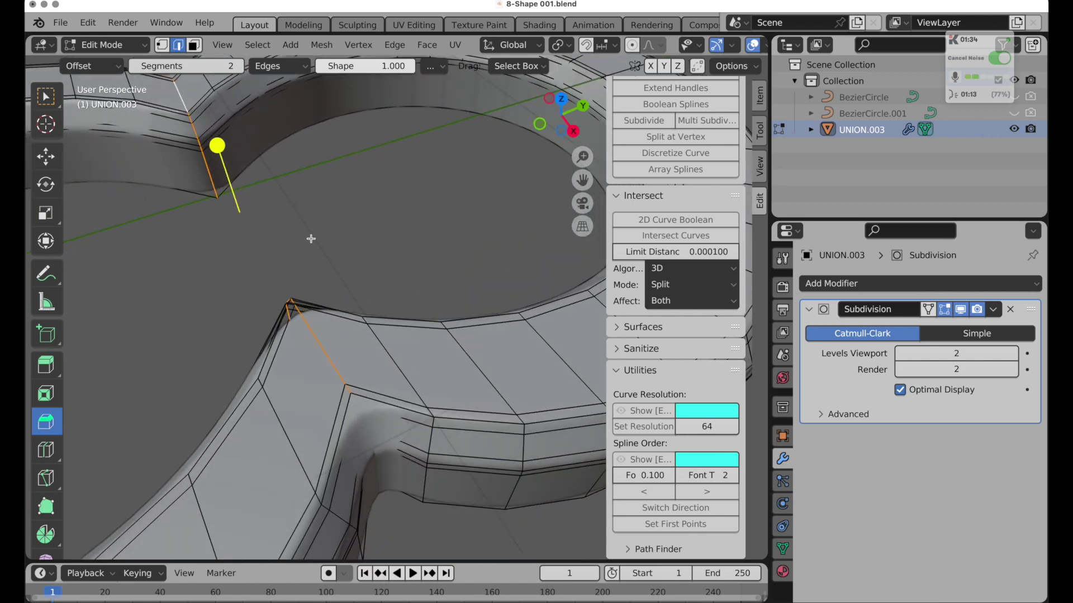
left_click_drag(218, 146, 218, 142)
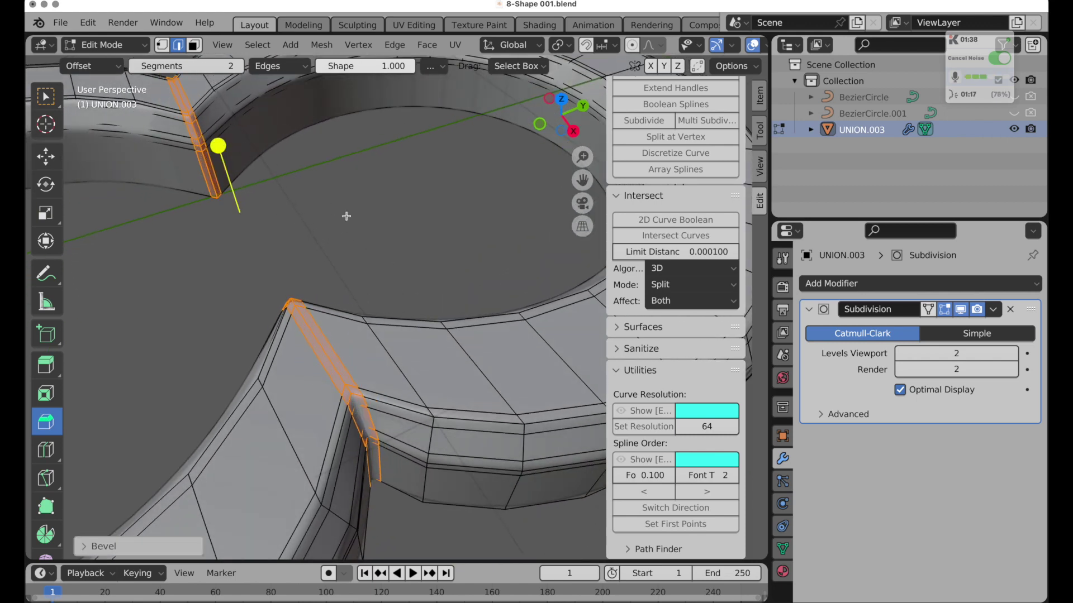
key("Tab")
mouse_move(349, 223)
middle_mouse_down()
mouse_move(412, 230)
mouse_move(366, 219)
middle_mouse_up()
Back in Edit Mode, select a lengthwise edge loop and switch shading to Wireframe.
key("Tab")
middle_click_drag(360, 354, 383, 317)
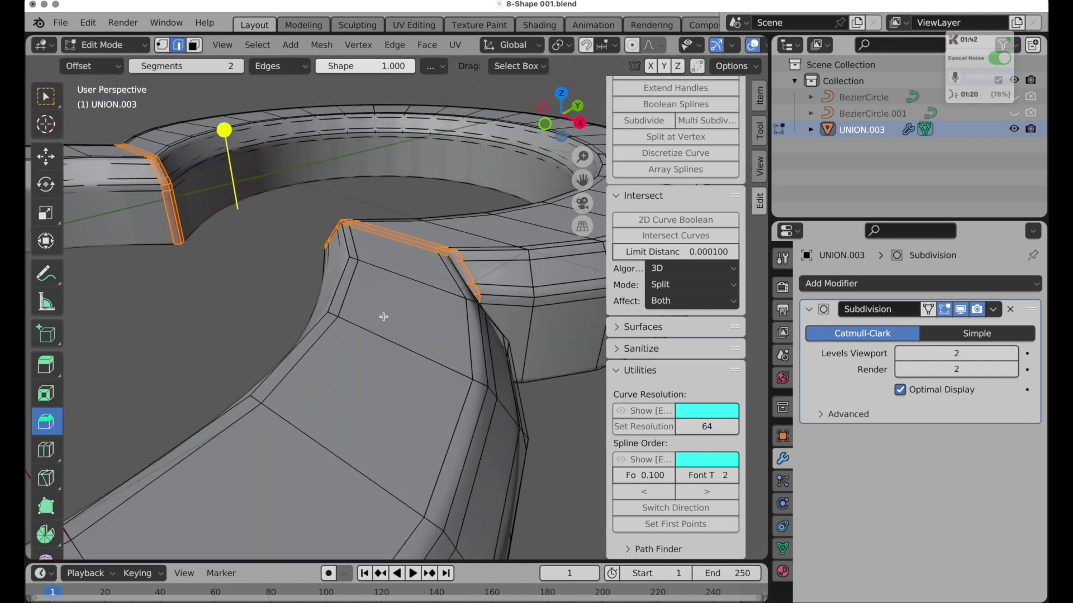
left_click(348, 291, "alt")
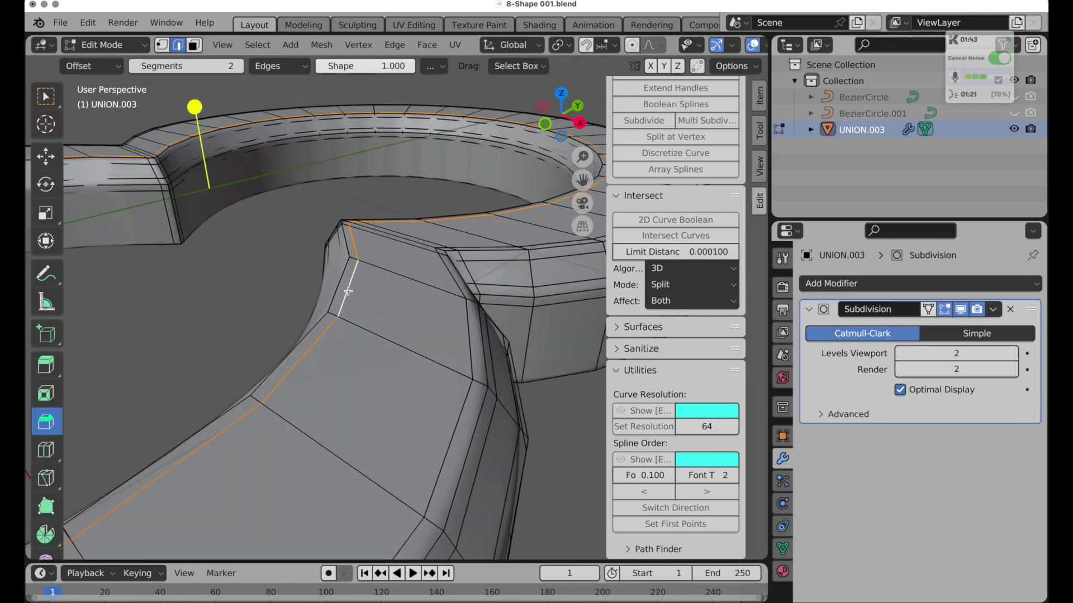
left_click(469, 347, "alt")
middle_click_drag(468, 347, 440, 352, "shift")
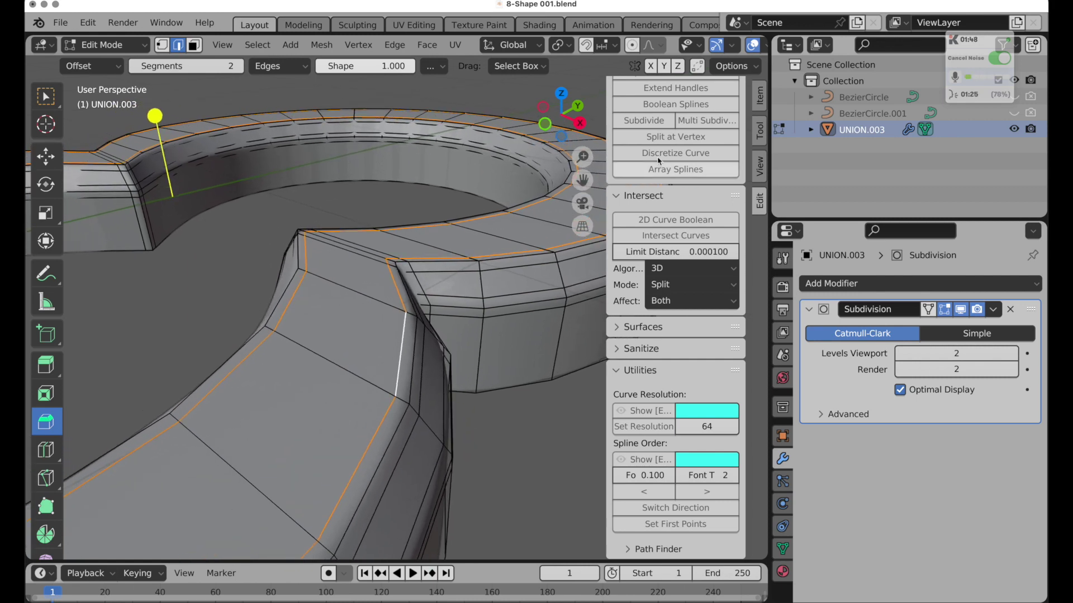
scroll(705, 49, "down", 5)
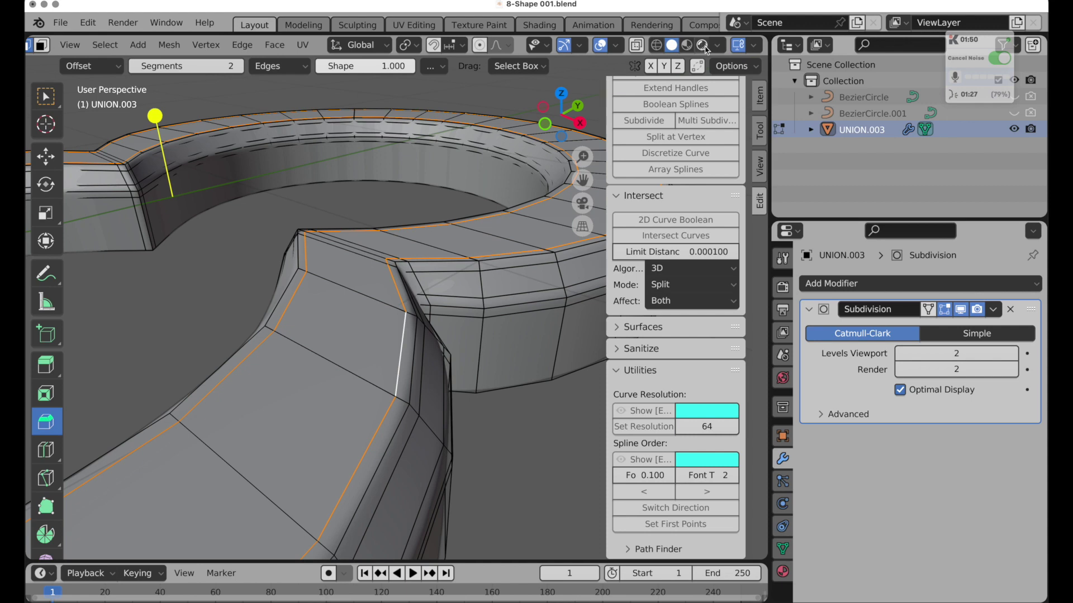
left_click(657, 46)
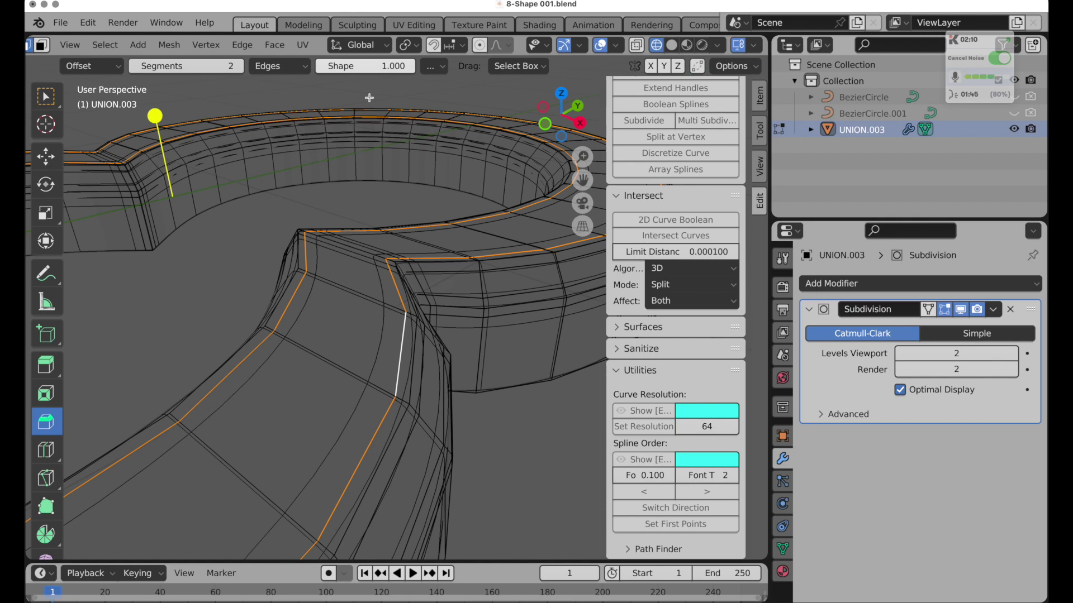
Give the selected rim edge loops an Edge Crease of 1.000.
left_click(244, 45)
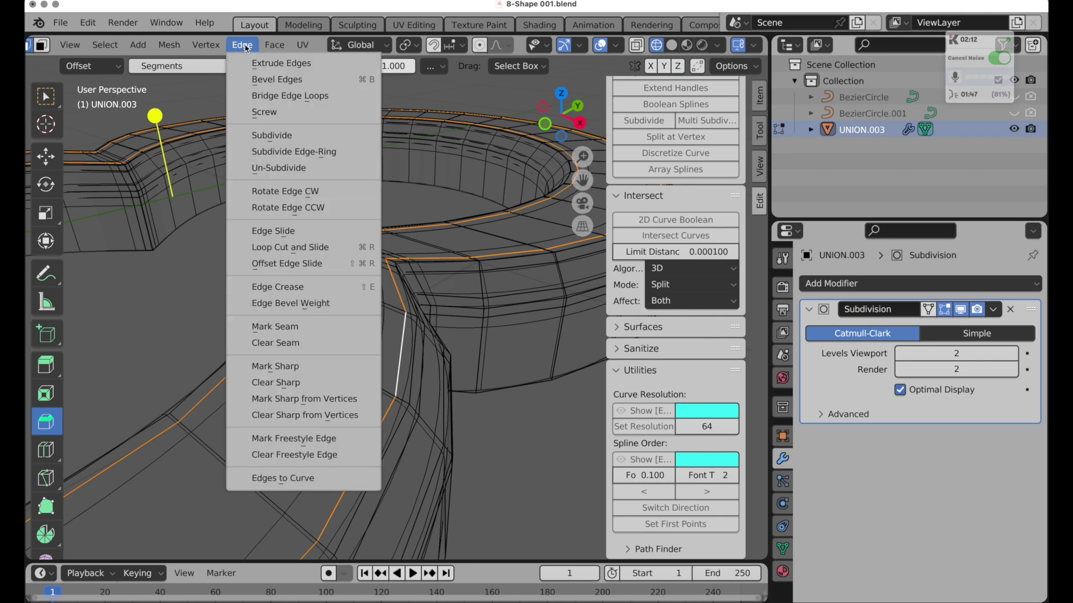
left_click(285, 288)
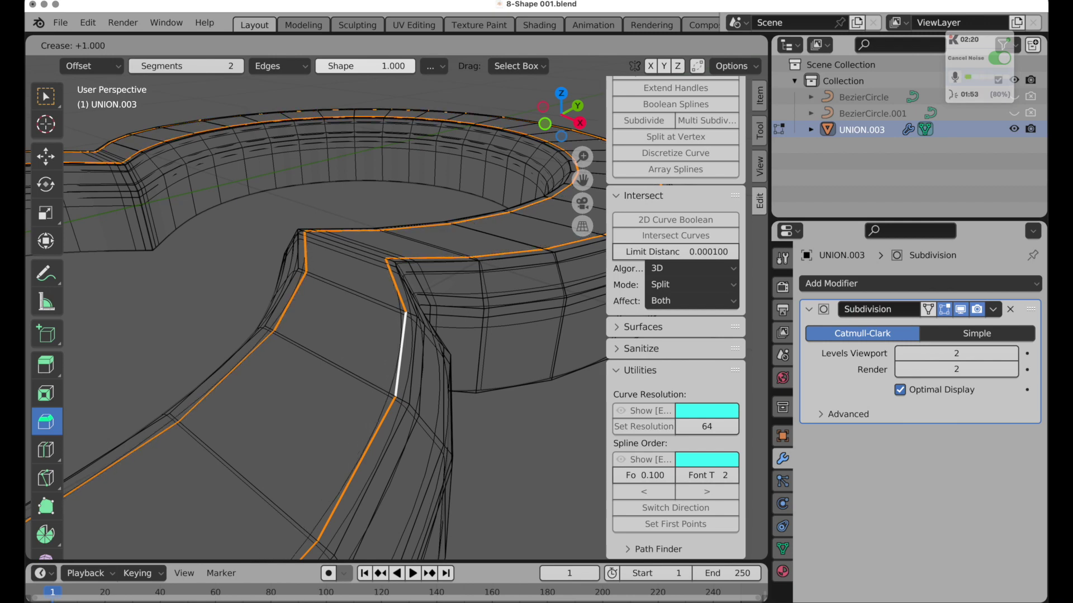
left_click(451, 273)
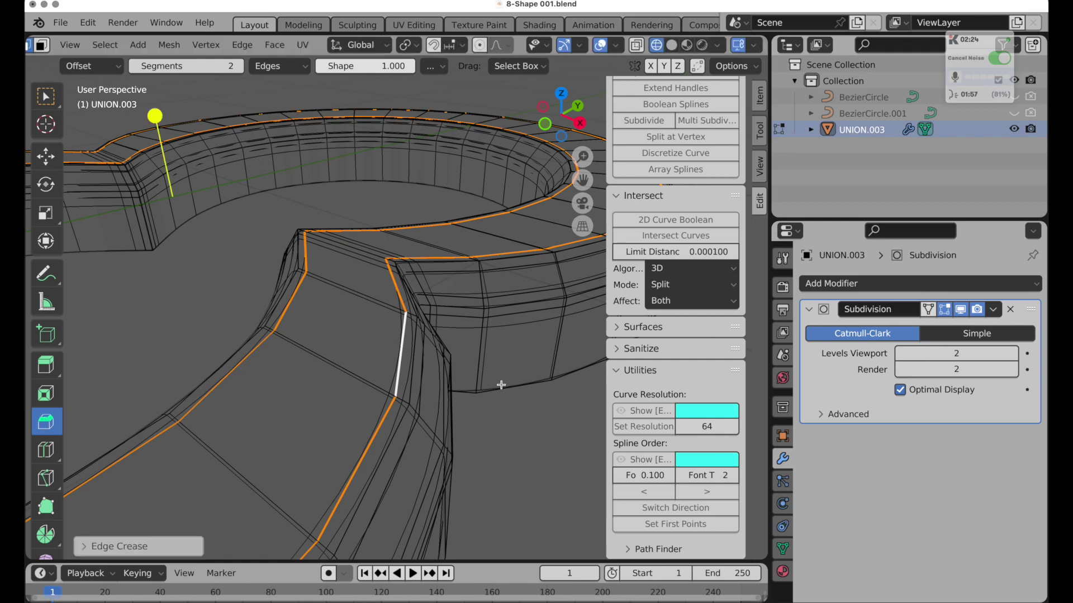
middle_click_drag(474, 404, 454, 379)
Select the lower wall loops and an upper wall loop, and bevel it into two support loops.
left_click(321, 366, "alt")
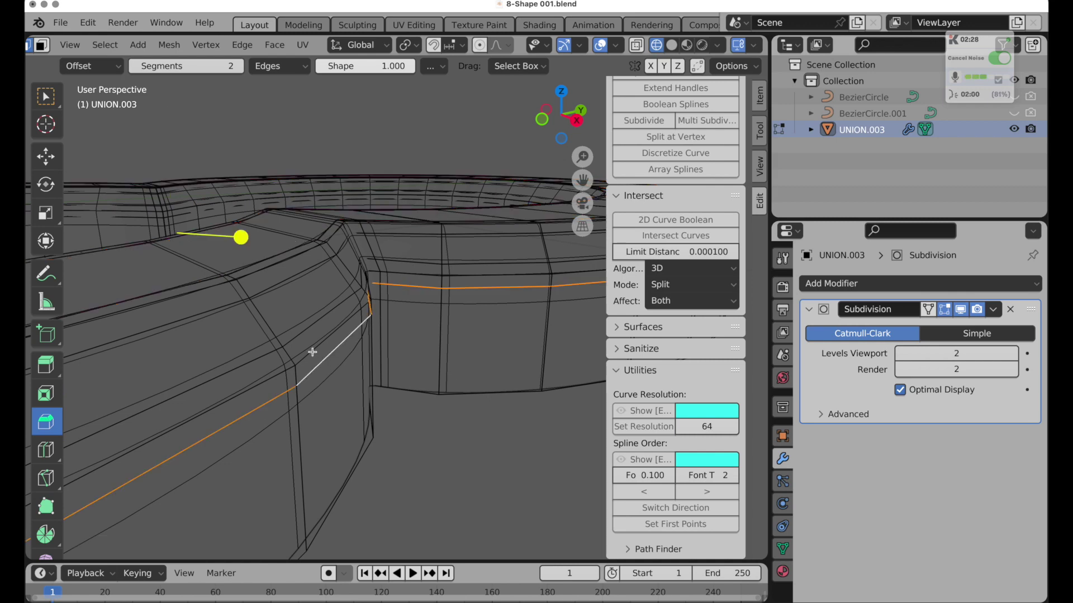
left_click(303, 337, "alt+shift")
key("shift+r")
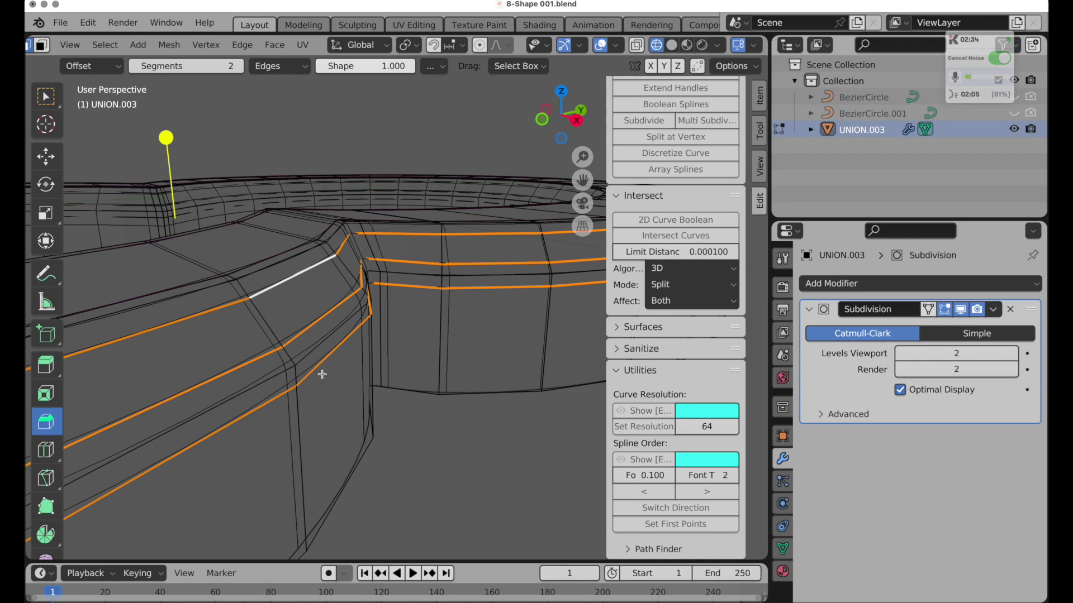
middle_click_drag(321, 374, 387, 387)
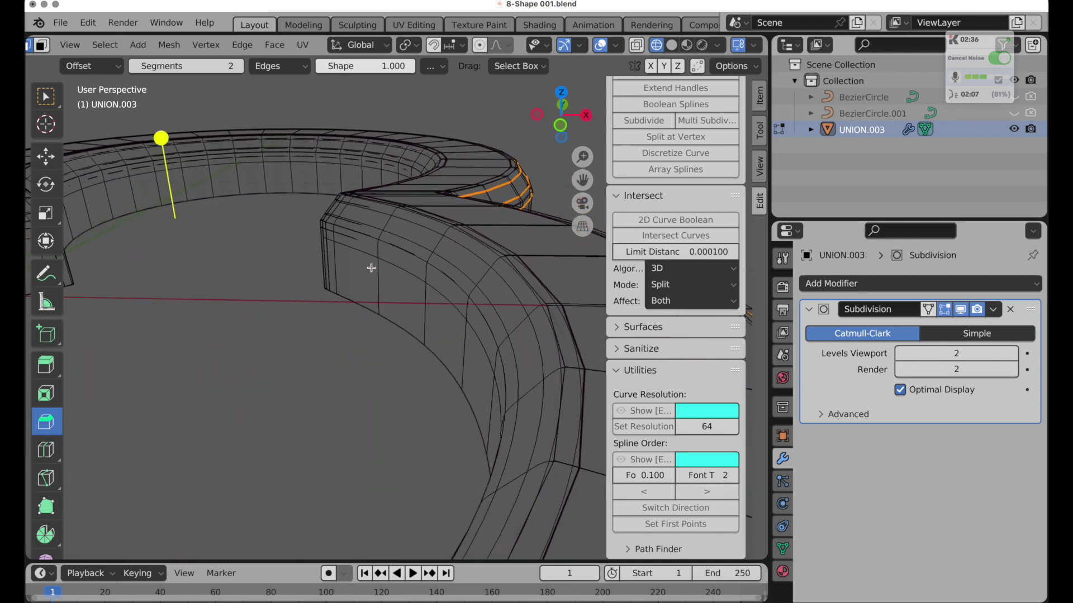
left_click(390, 259, "alt")
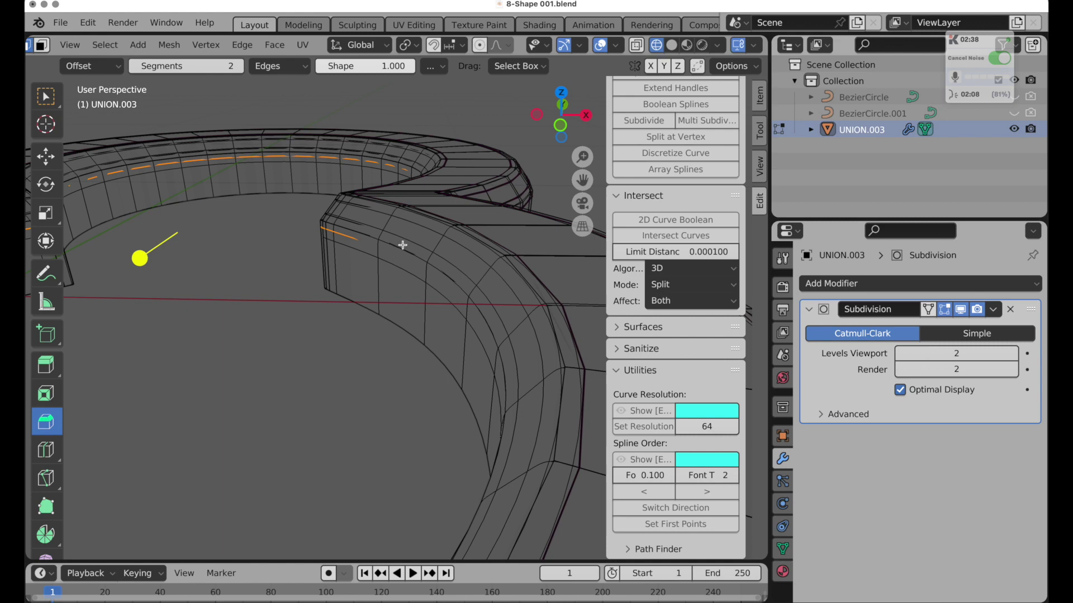
middle_click_drag(403, 244, 386, 272, "shift")
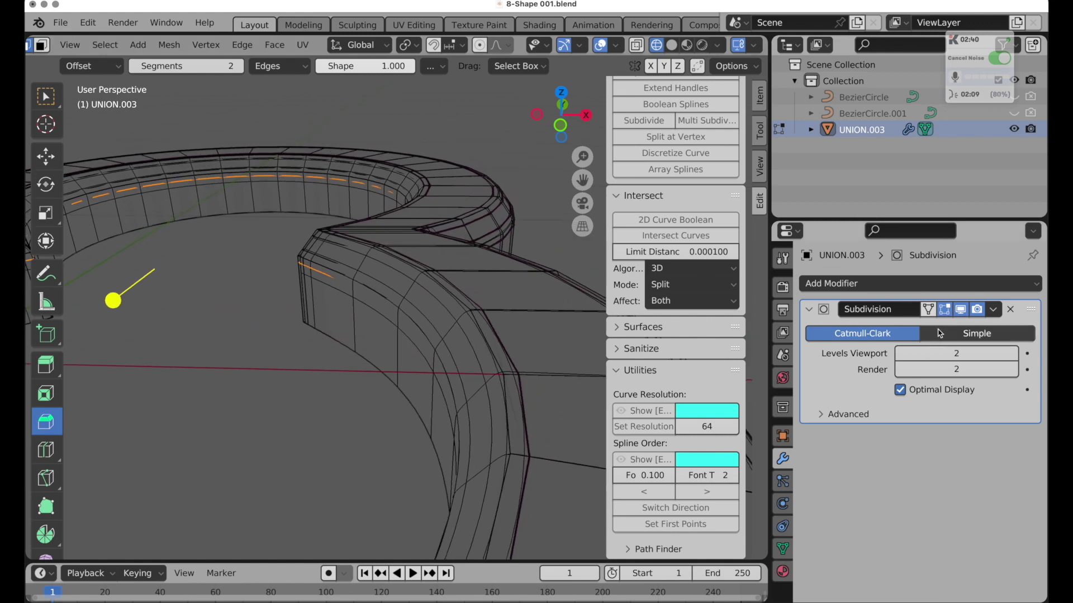
left_click(961, 310)
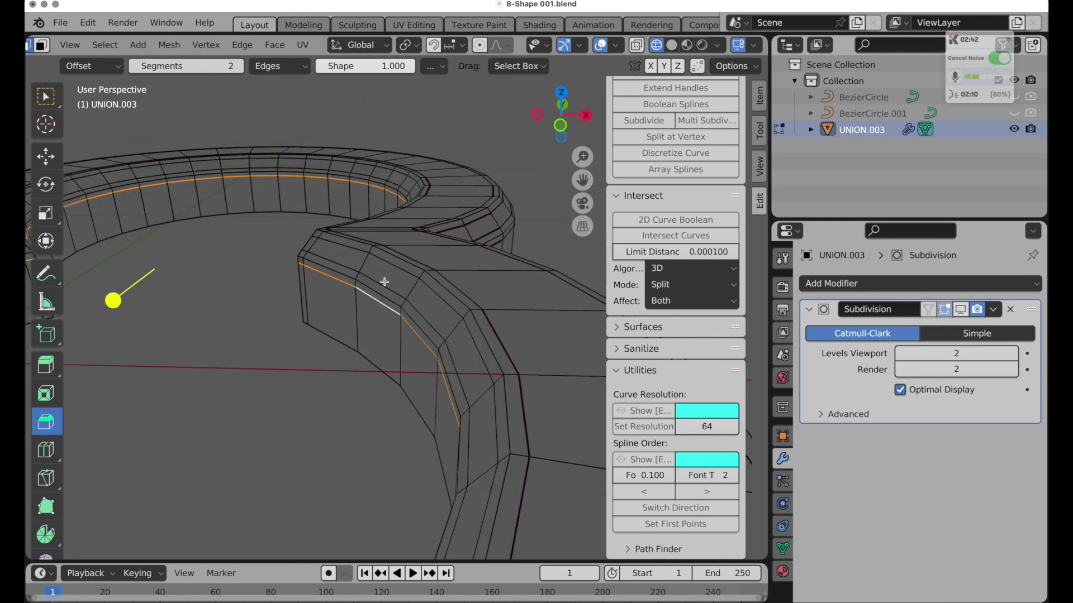
left_click_drag(384, 282, 384, 265)
Turn subdivision display back on and crease the selected loops to a 1.000 factor.
scroll(350, 291, "up", 3)
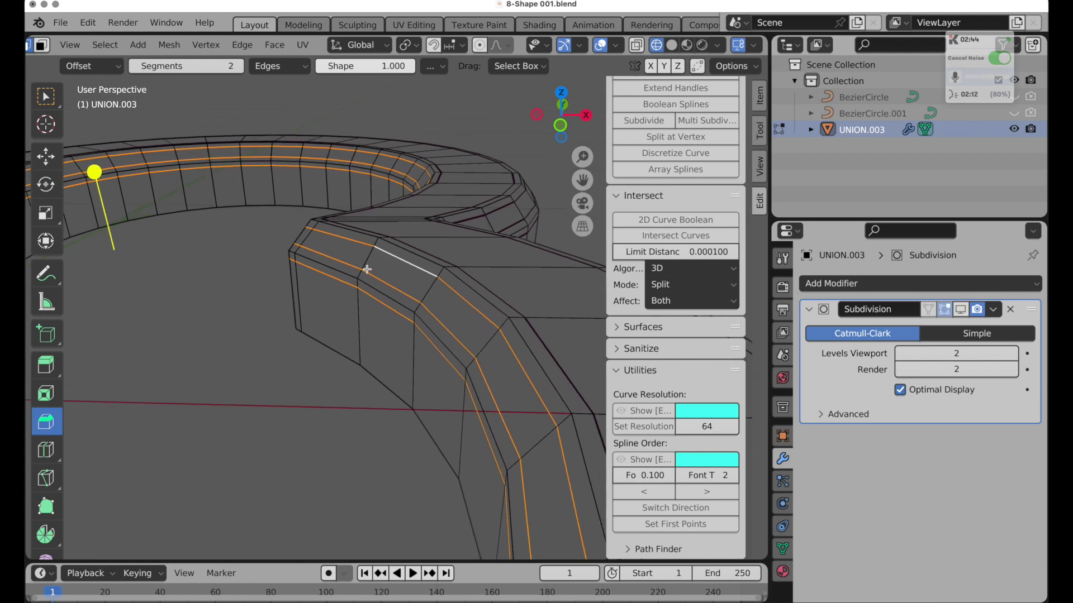
left_click(961, 311)
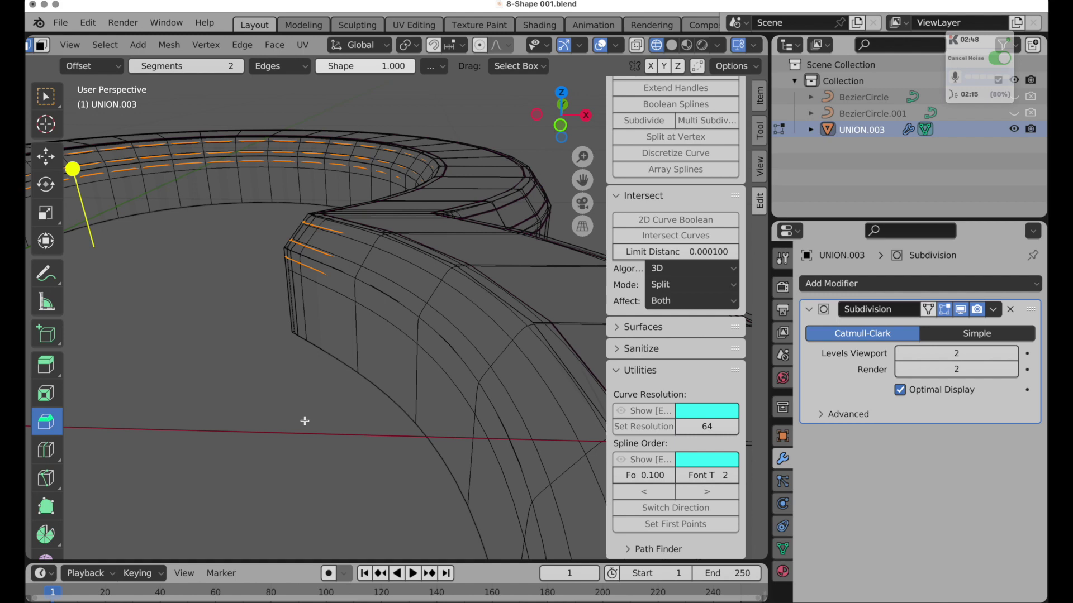
key("shift+e")
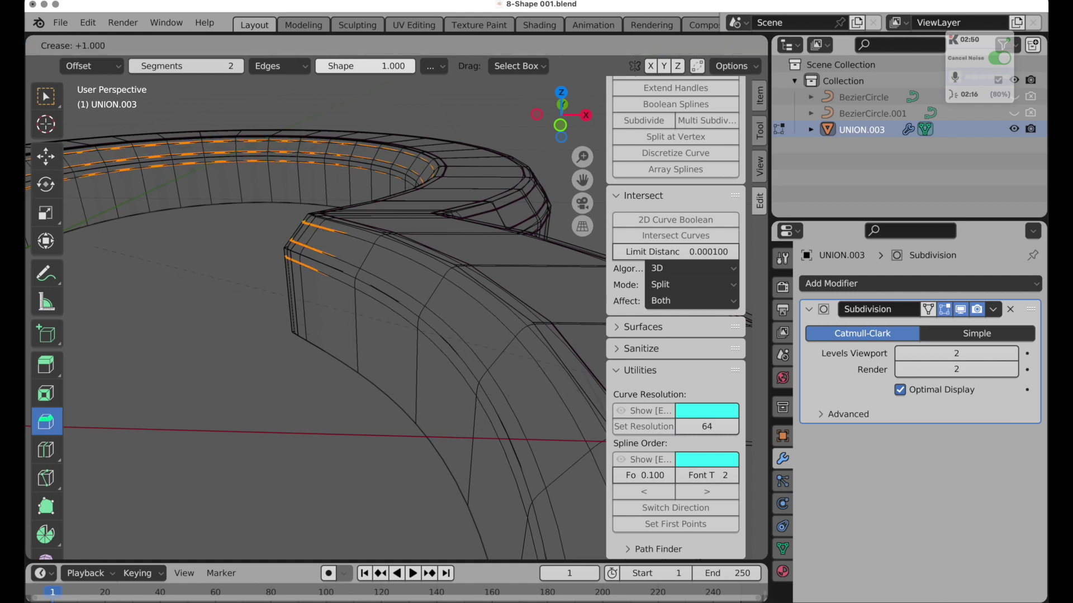
left_click(390, 350)
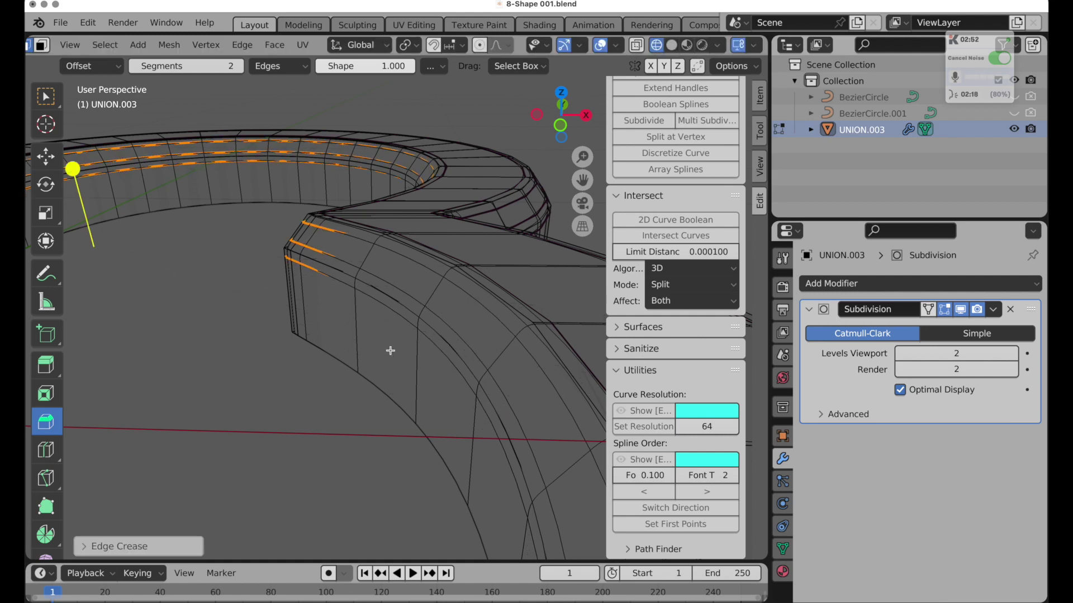
left_click(97, 552)
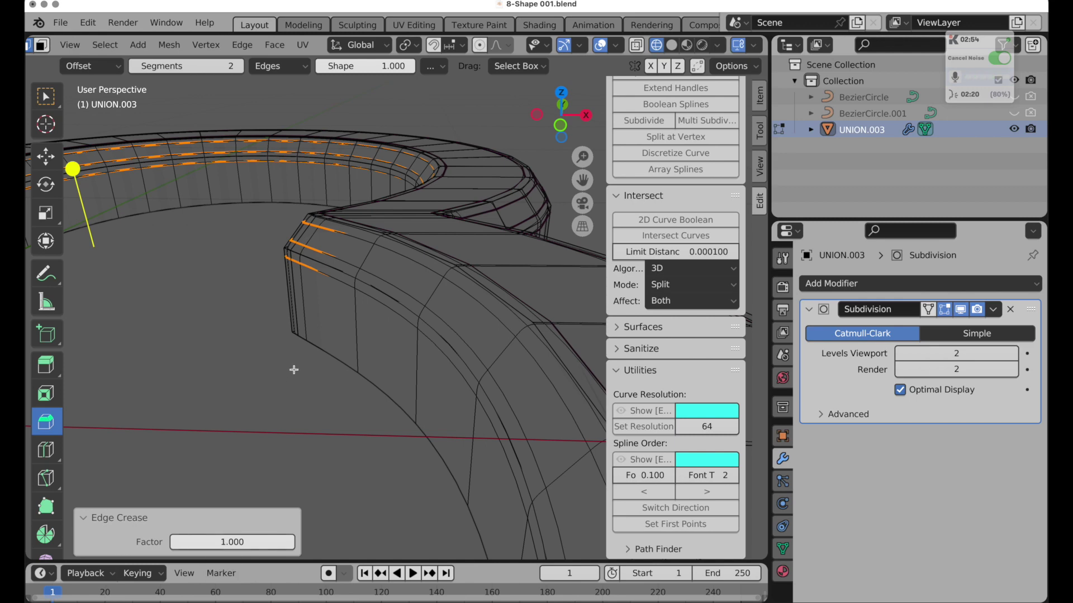
middle_click_drag(291, 372, 394, 300)
key("Tab")
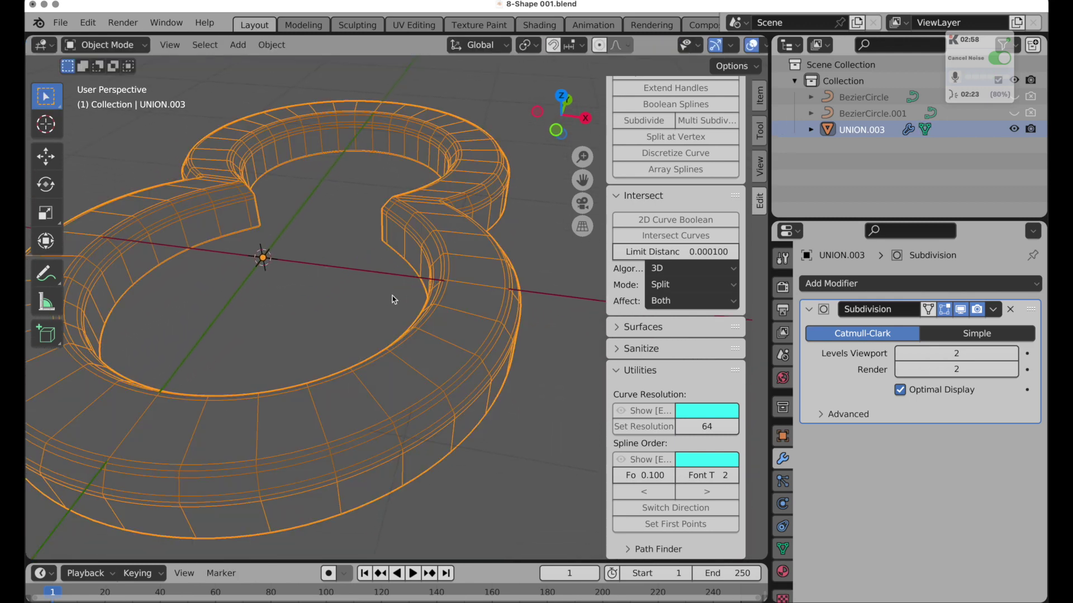
scroll(706, 45, "down", 5)
left_click(688, 46)
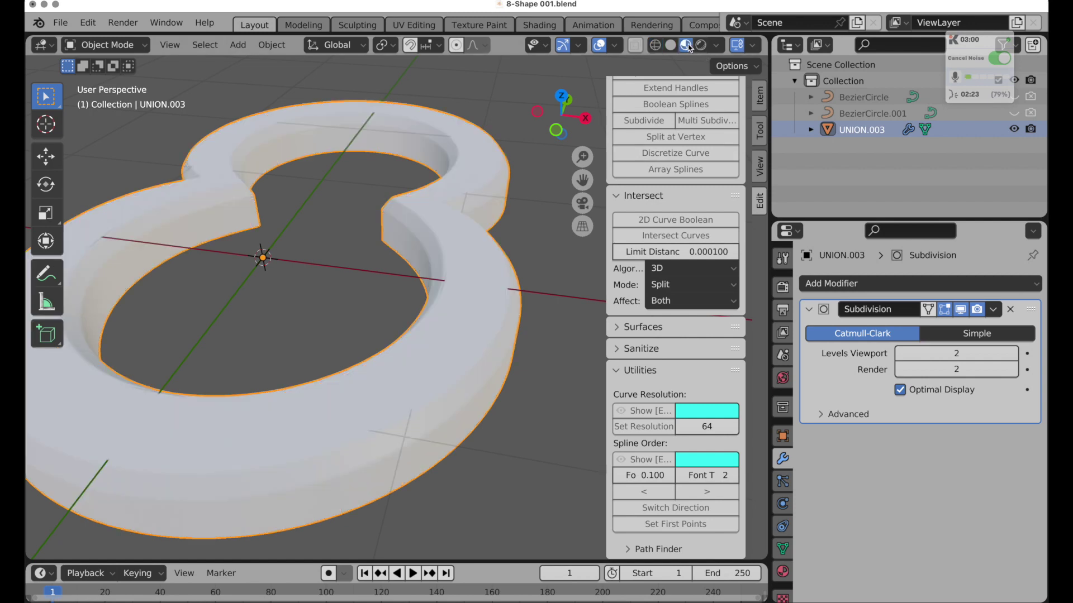
left_click(671, 45)
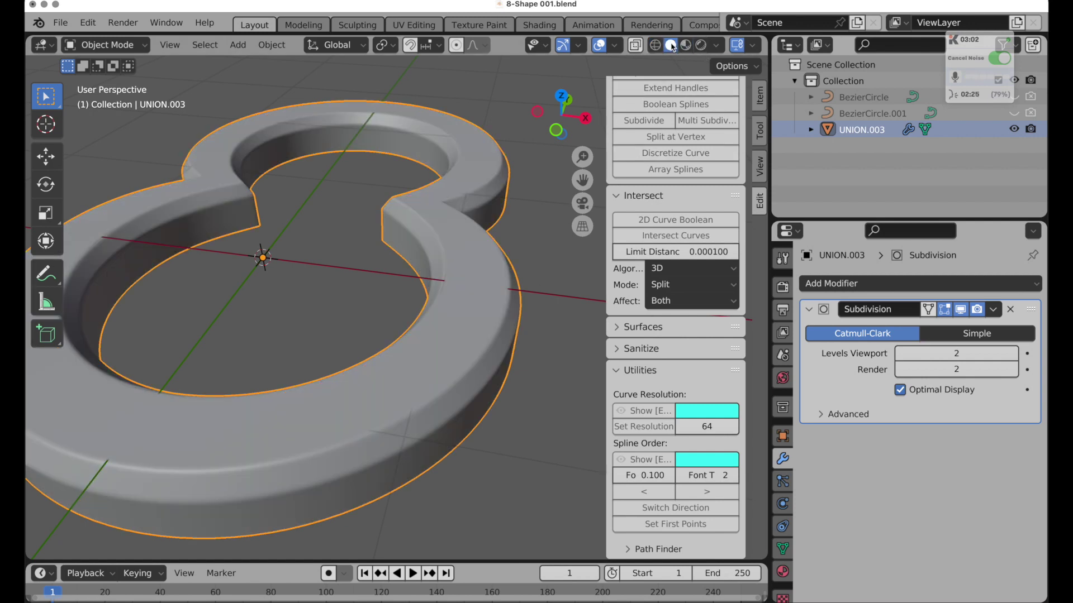
left_click(510, 393)
middle_click_drag(510, 394, 375, 390)
left_click(423, 400)
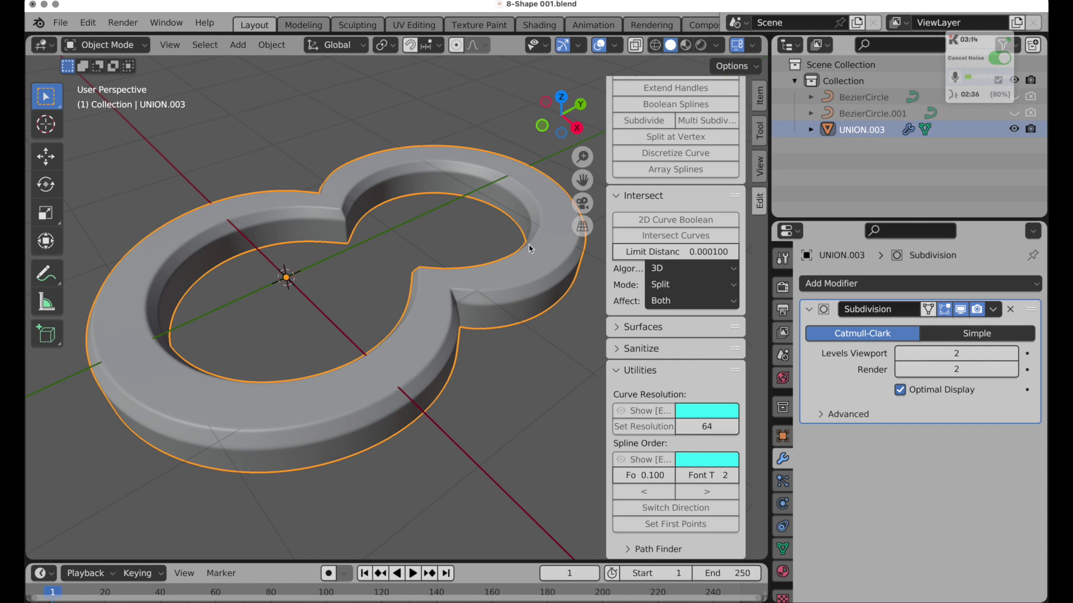
left_click(655, 45)
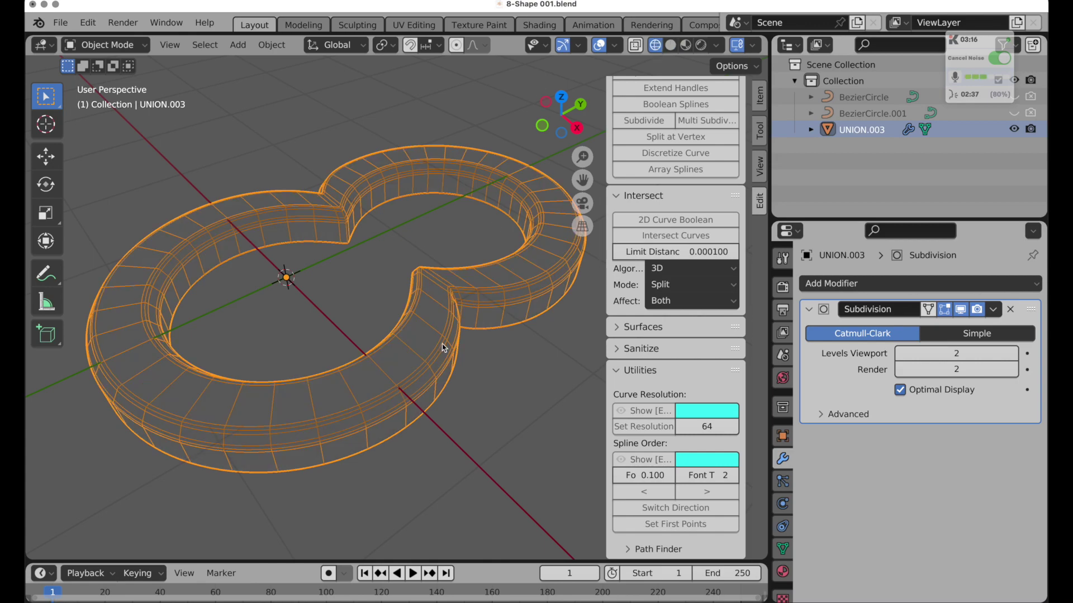